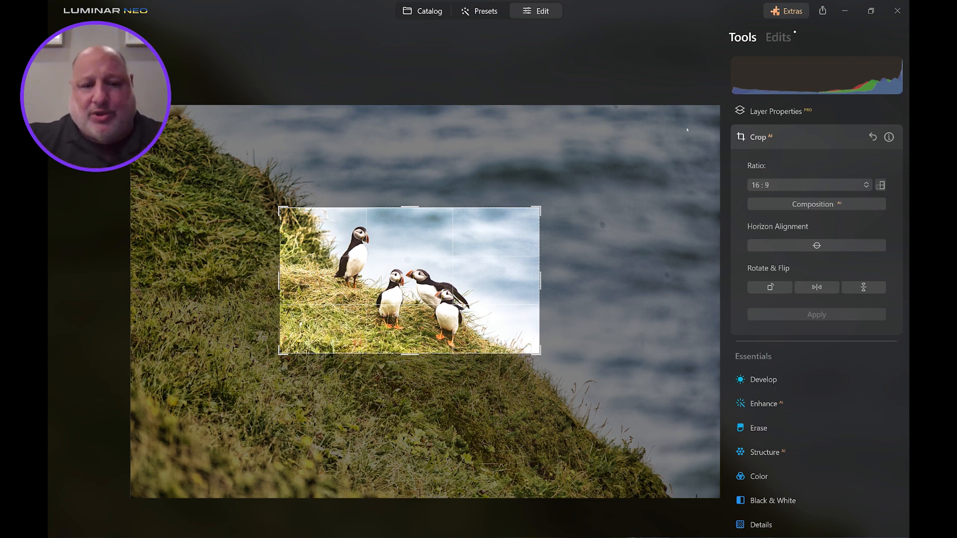
# - Leave the crop as it is and discard all existing edits on the puffin photo
pyautogui.click(803, 144)
pyautogui.click(778, 37)
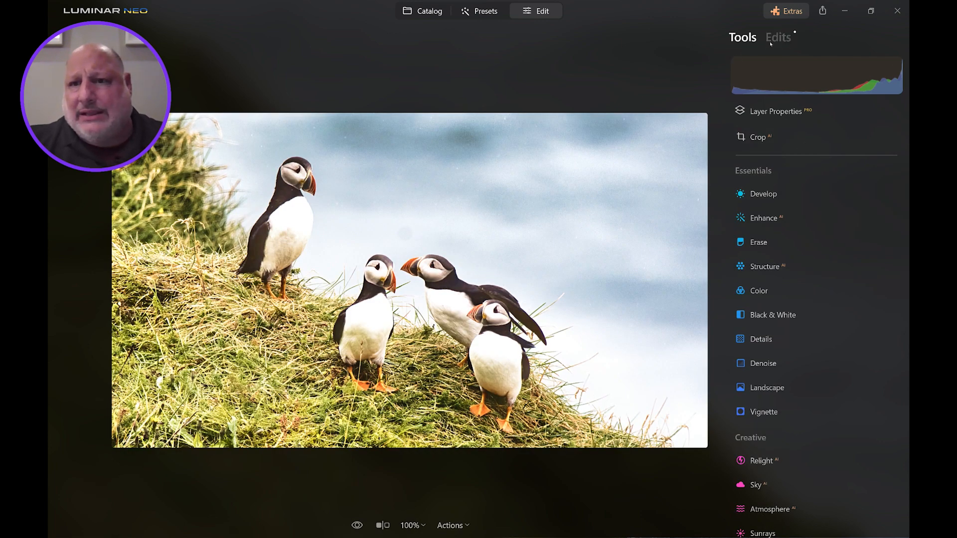
pyautogui.scroll(-4, 808, 301)
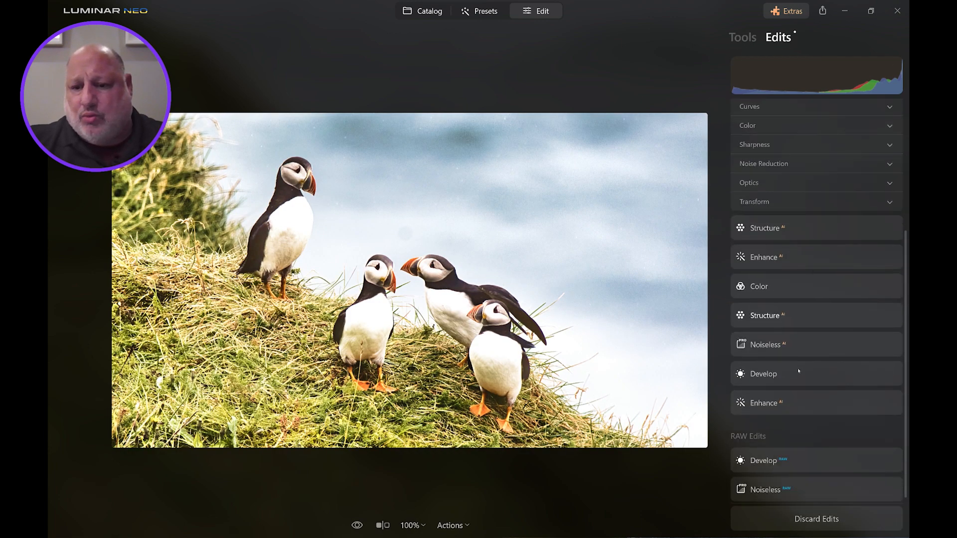
pyautogui.click(820, 519)
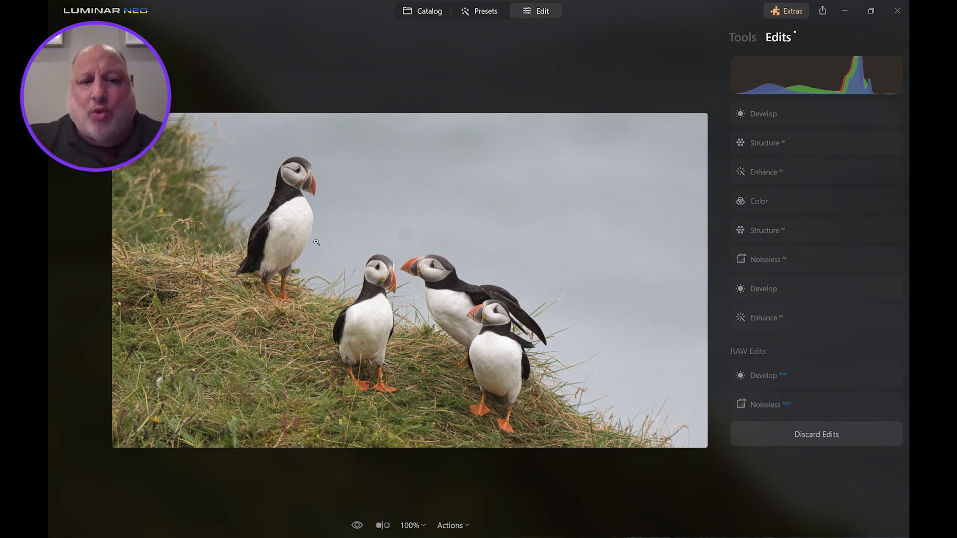
# - Examine the unedited photo up close, checking the puffins' feather detail, the grass and the noise in the background
pyautogui.click(384, 329)
pyautogui.scroll(-2, 408, 315)
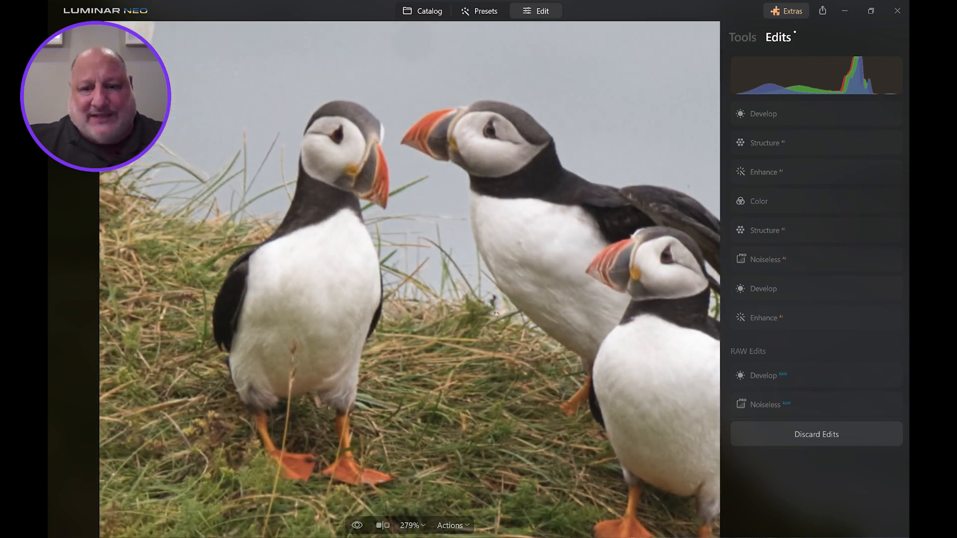
pyautogui.moveTo(516, 314); pyautogui.dragTo(437, 278)
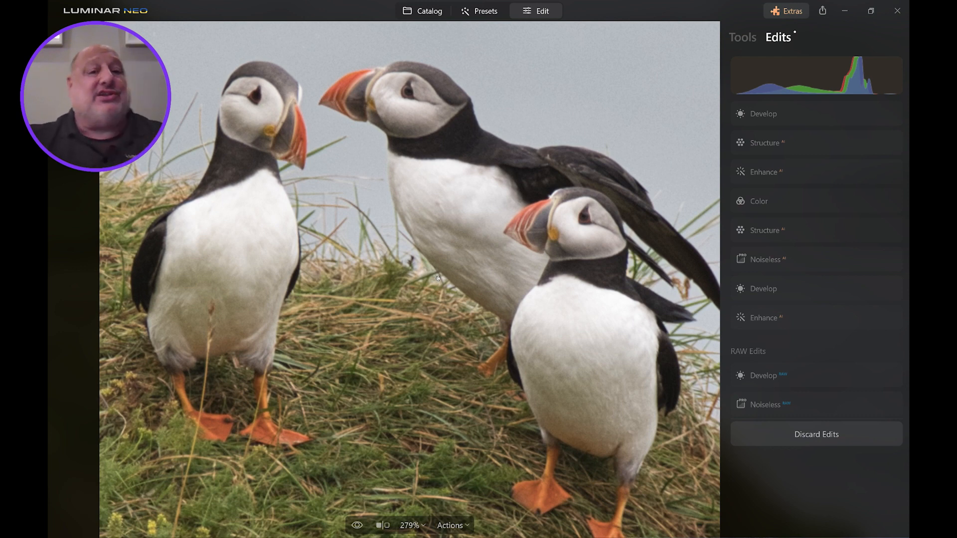
pyautogui.click(343, 132)
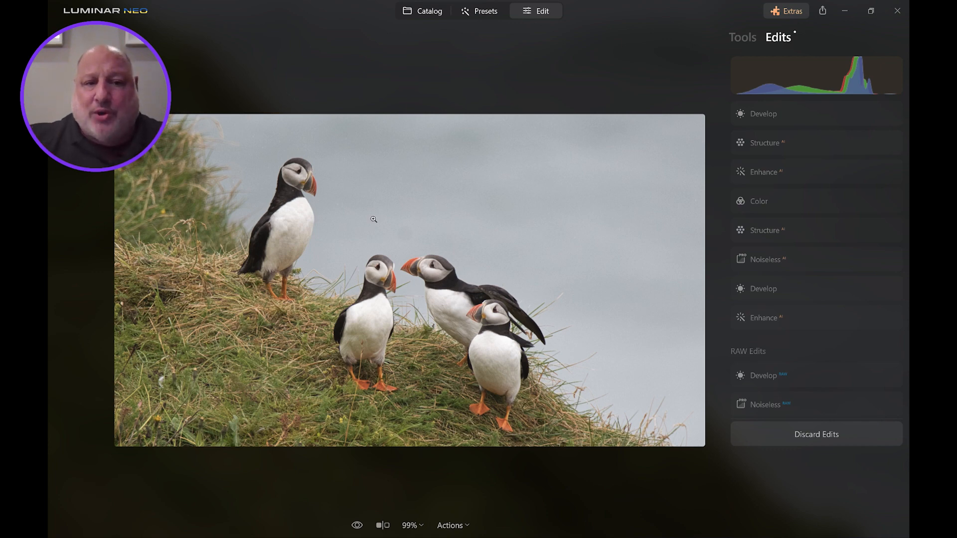
pyautogui.scroll(6, 314, 198)
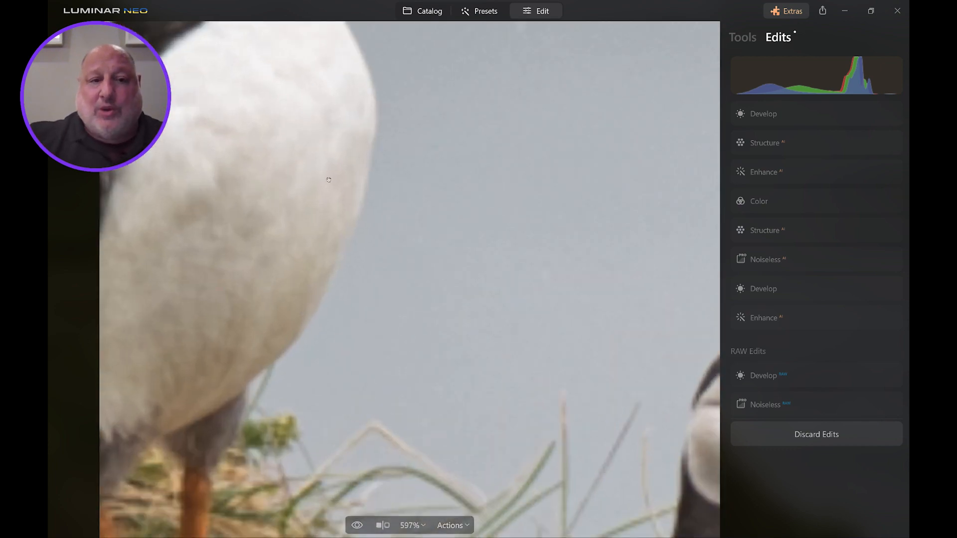
pyautogui.scroll(-2, 452, 370)
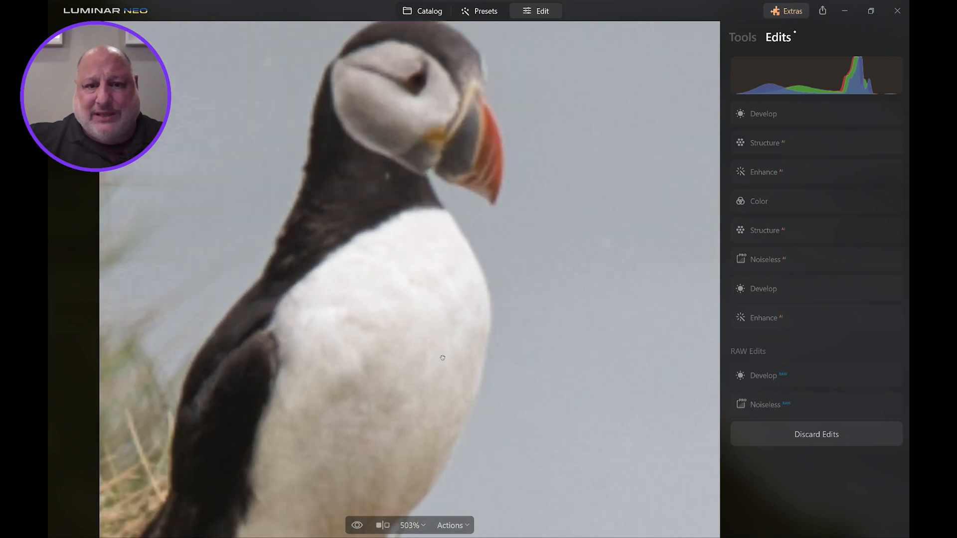
pyautogui.scroll(-2, 444, 354)
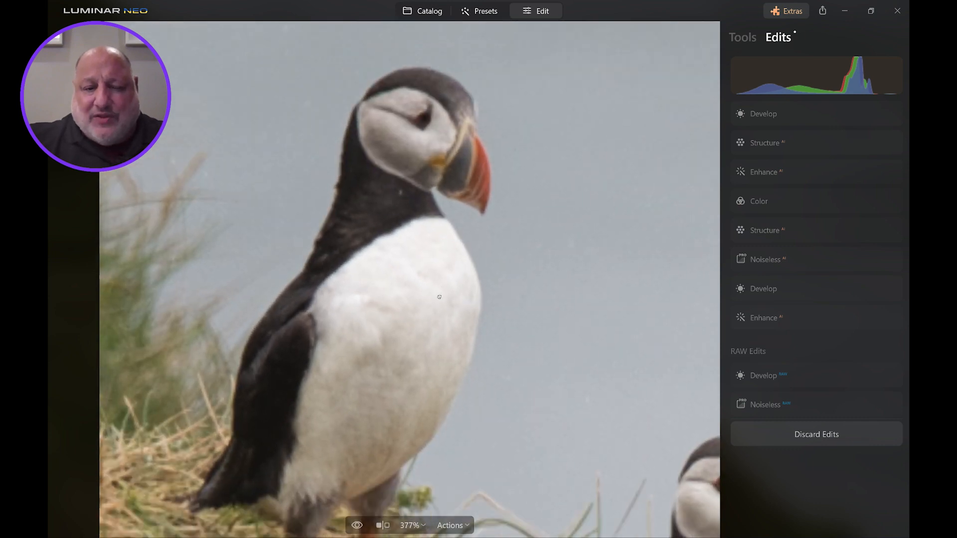
pyautogui.moveTo(439, 289); pyautogui.dragTo(501, 297)
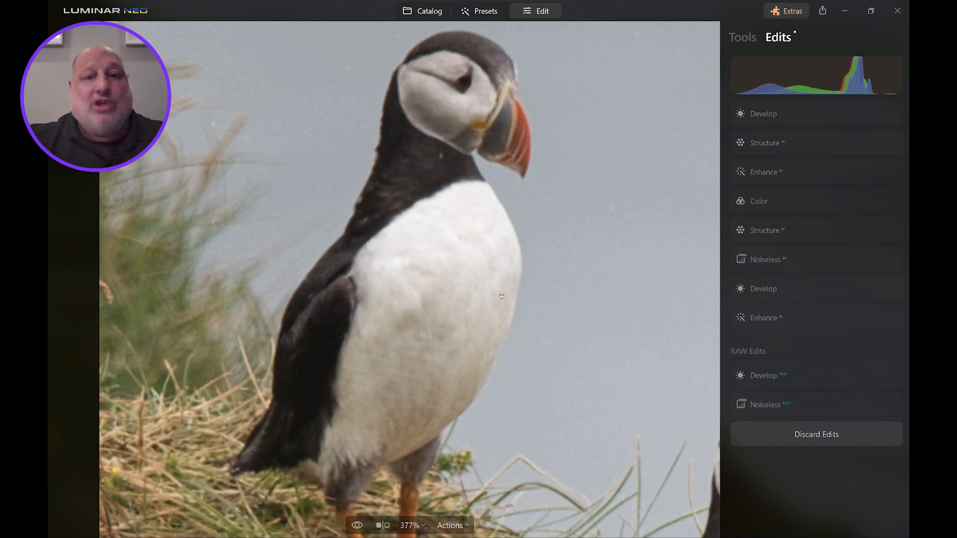
pyautogui.scroll(-6, 495, 276)
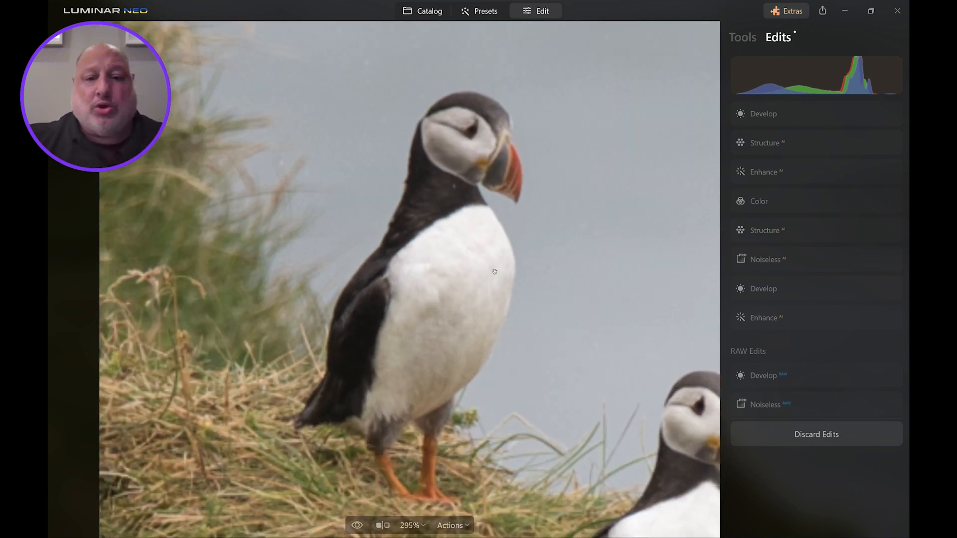
pyautogui.click(436, 289)
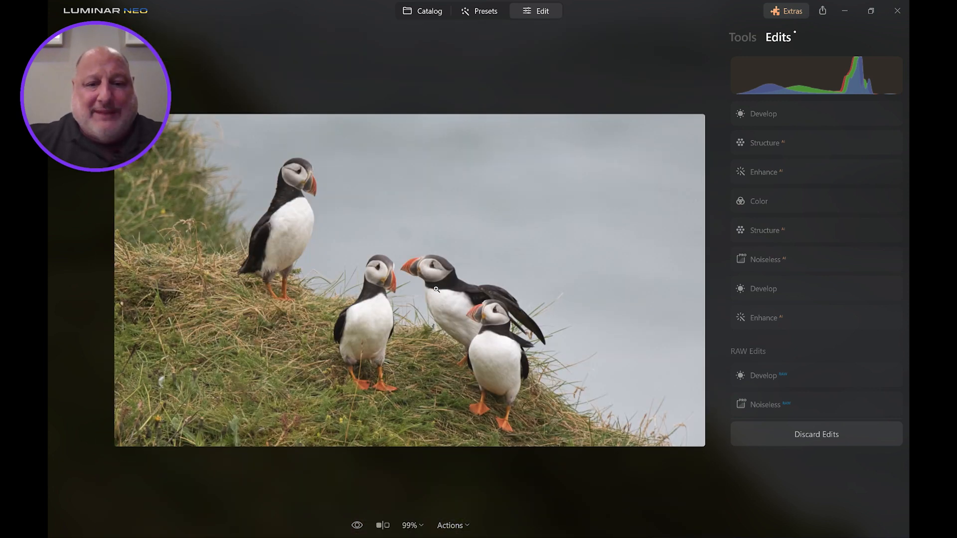
pyautogui.scroll(3, 436, 289)
pyautogui.scroll(-3, 436, 289)
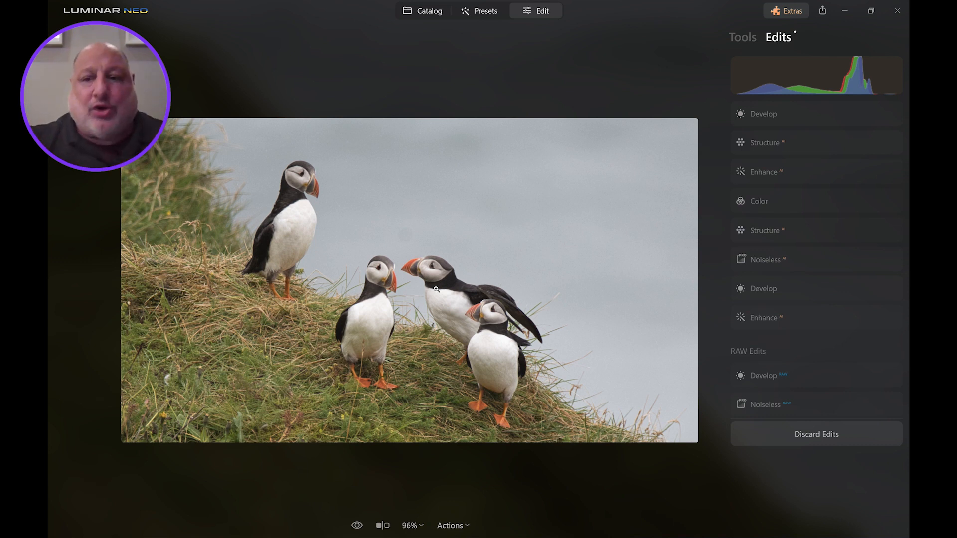
# - Apply Enhance AI to the photo with Accent at 100
pyautogui.click(741, 38)
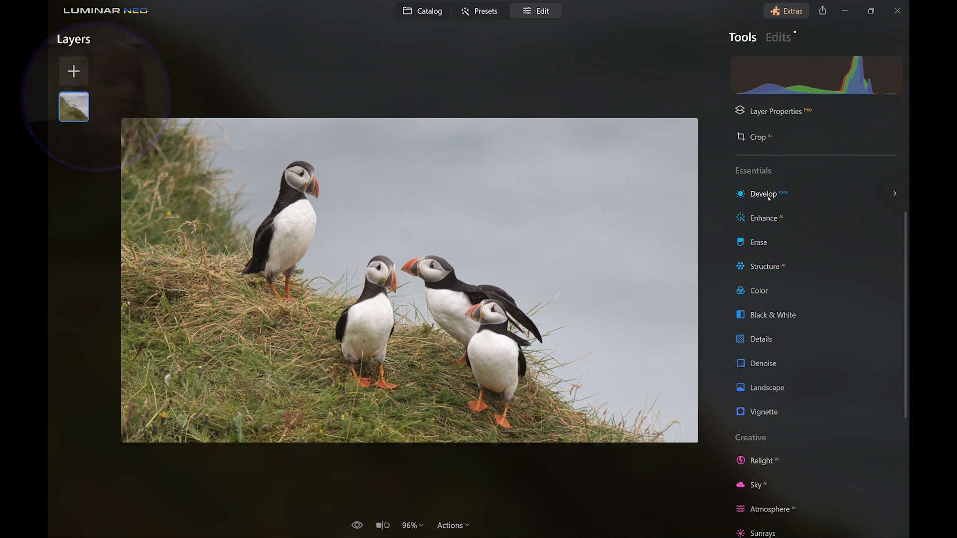
pyautogui.click(763, 218)
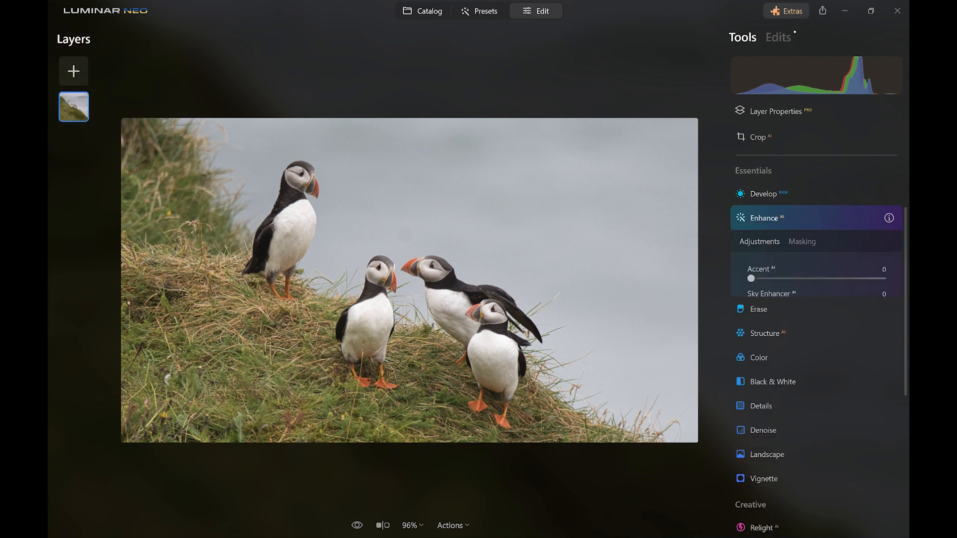
pyautogui.moveTo(751, 278); pyautogui.dragTo(882, 279)
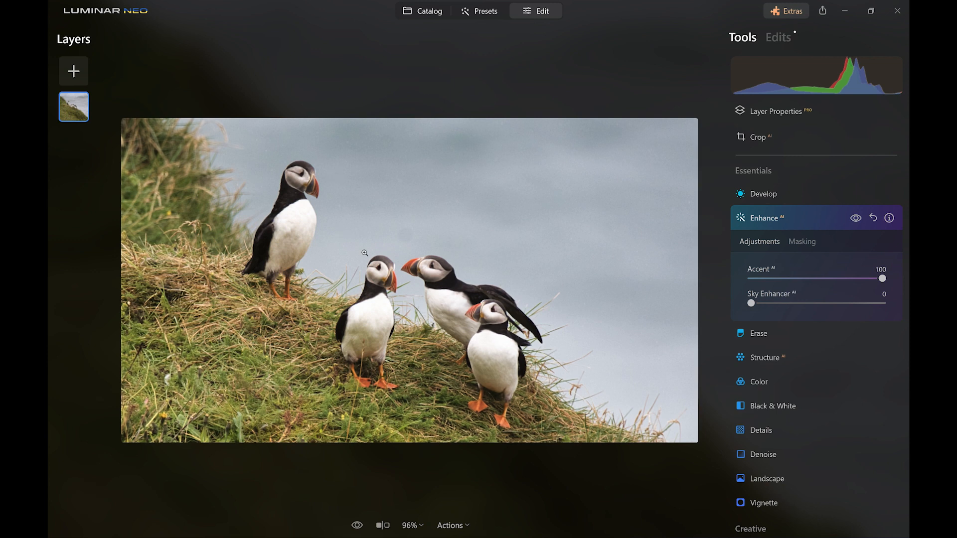
pyautogui.click(794, 218)
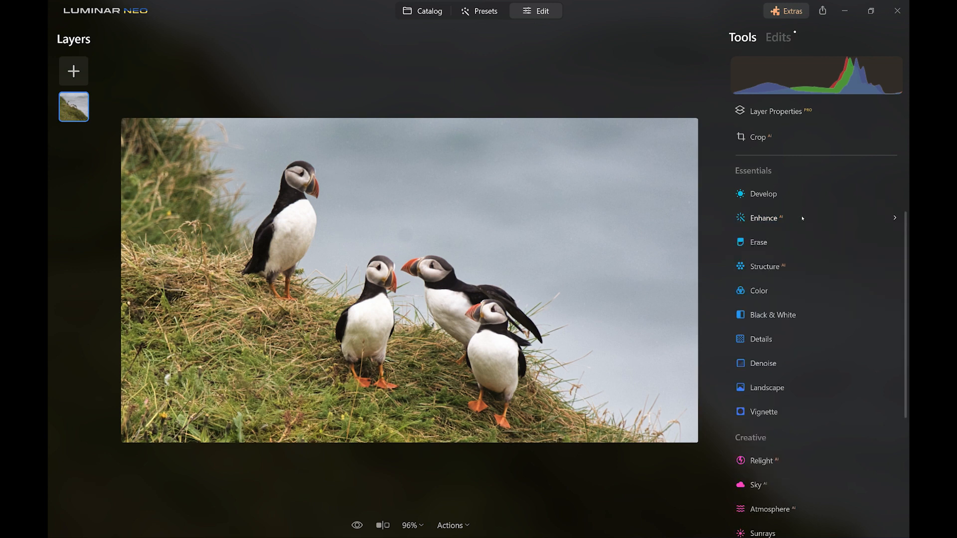
# - Set Blacks to -33 and Whites to 13 in the Develop adjustments
pyautogui.click(790, 193)
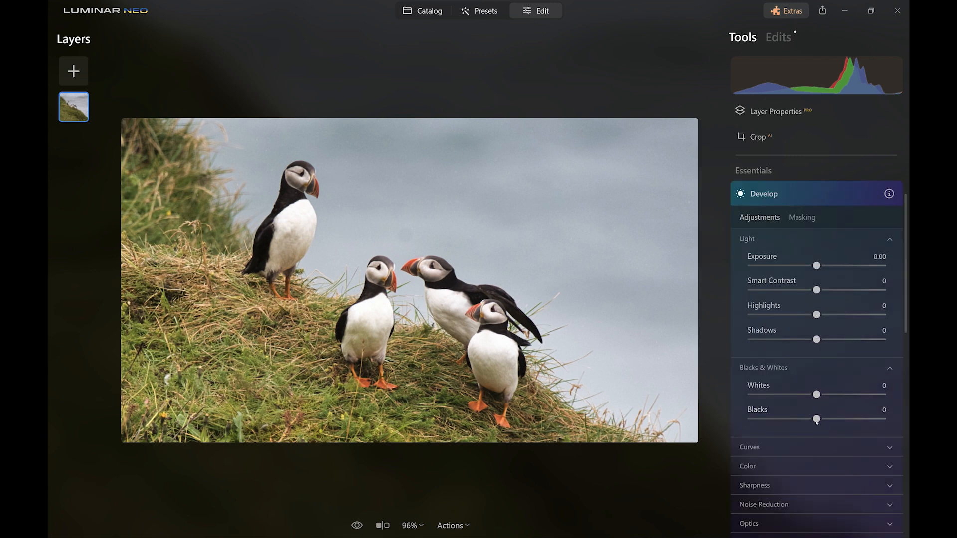
pyautogui.moveTo(816, 419); pyautogui.dragTo(794, 419)
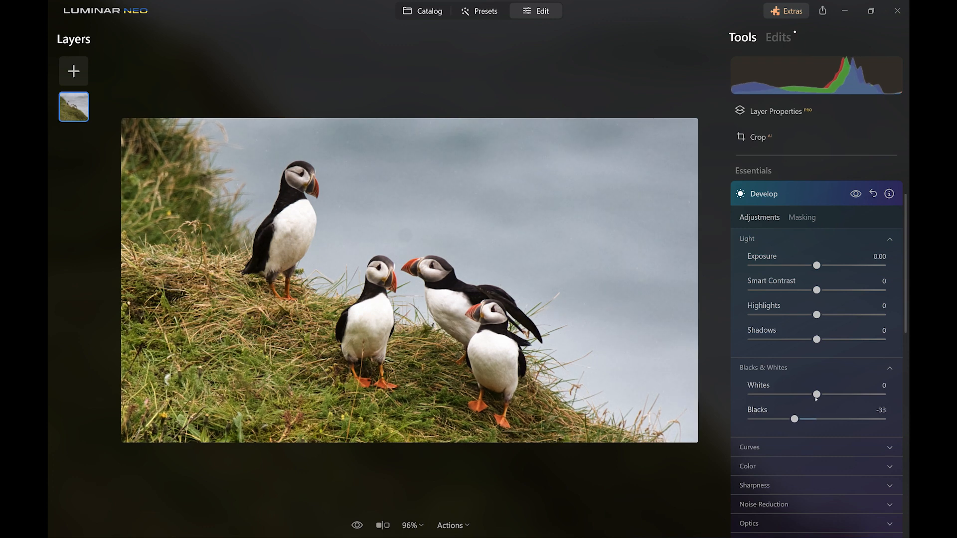
pyautogui.moveTo(820, 395); pyautogui.dragTo(828, 395)
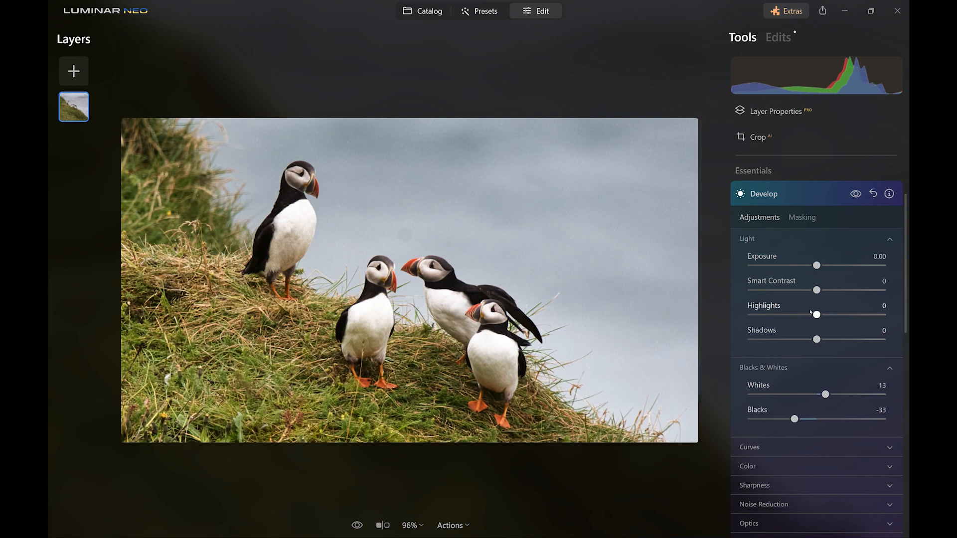
# - Set the Develop Highlights to 39 and Smart Contrast to 14, and compare the result with the original photo
pyautogui.moveTo(817, 315); pyautogui.dragTo(841, 316)
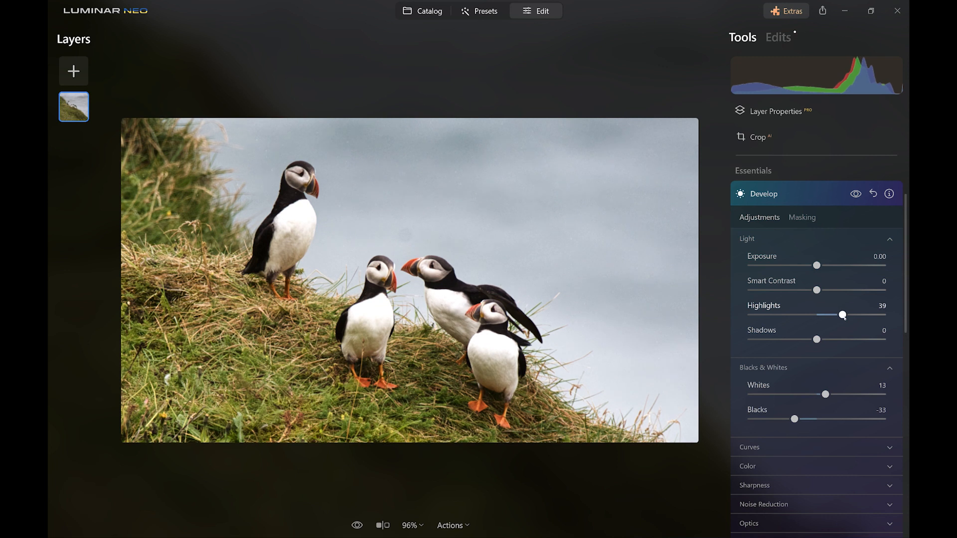
pyautogui.moveTo(816, 290); pyautogui.dragTo(824, 291)
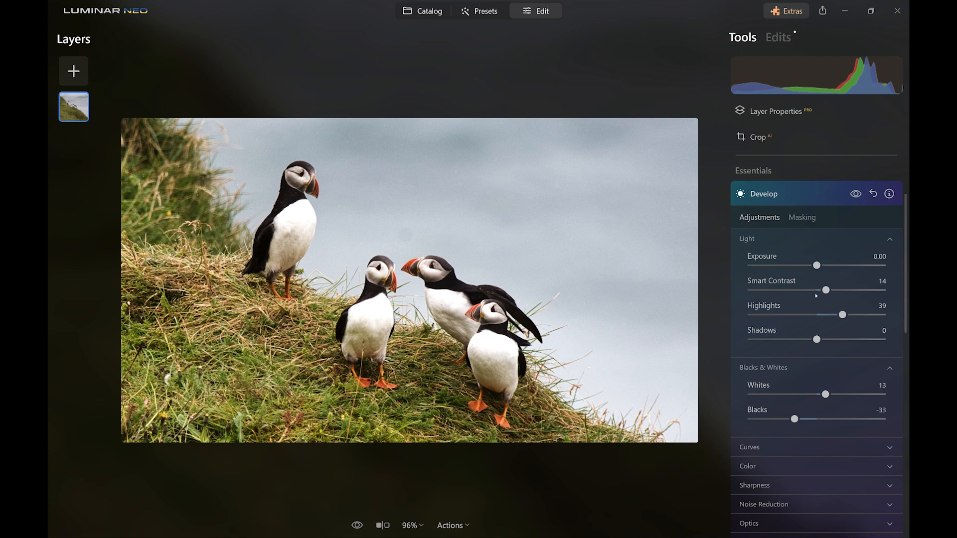
pyautogui.click(797, 190)
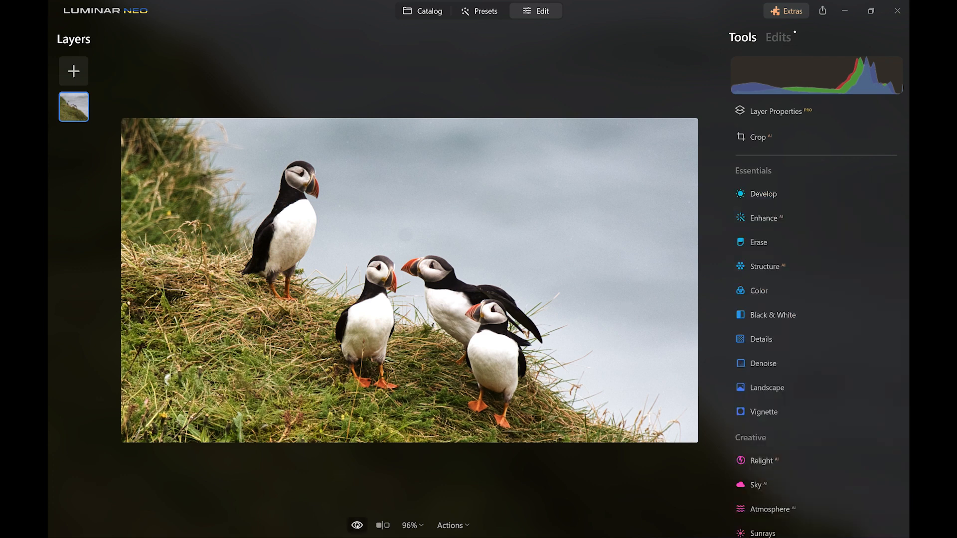
pyautogui.click(357, 525)
pyautogui.click(356, 526)
# - Tone down the greens with the Color HSL adjustments, setting Green Luminance to -35 and Green Saturation to -43
pyautogui.click(763, 293)
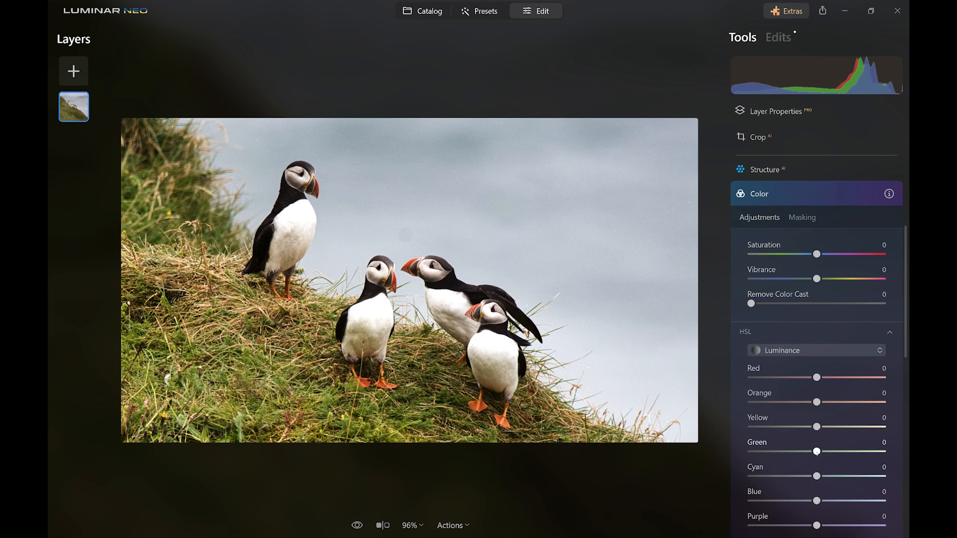
pyautogui.moveTo(815, 452); pyautogui.dragTo(793, 451)
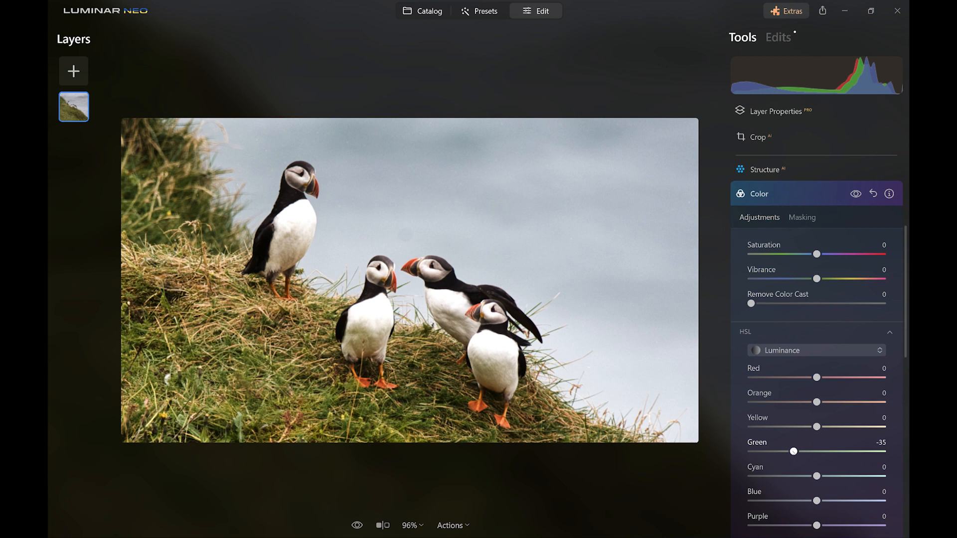
pyautogui.click(784, 350)
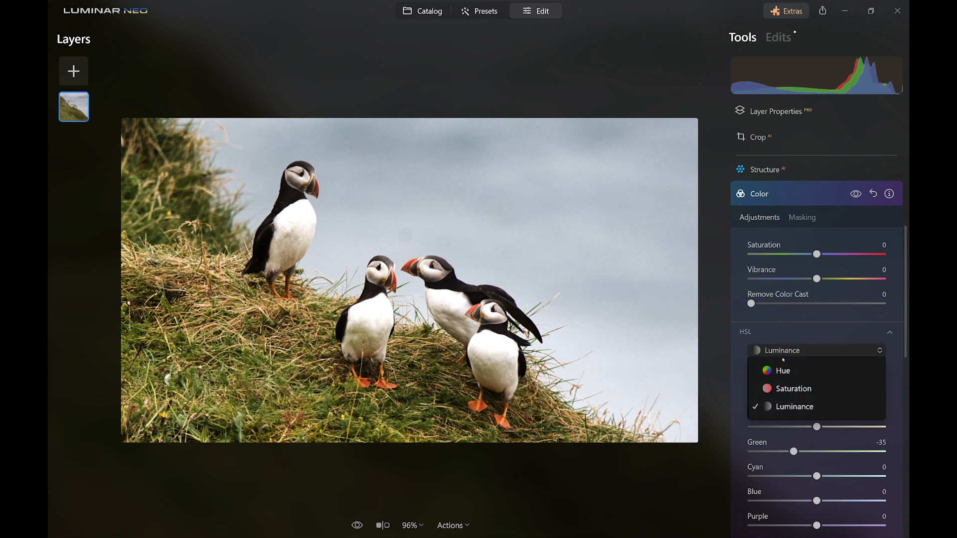
pyautogui.click(783, 388)
pyautogui.moveTo(816, 451); pyautogui.dragTo(788, 451)
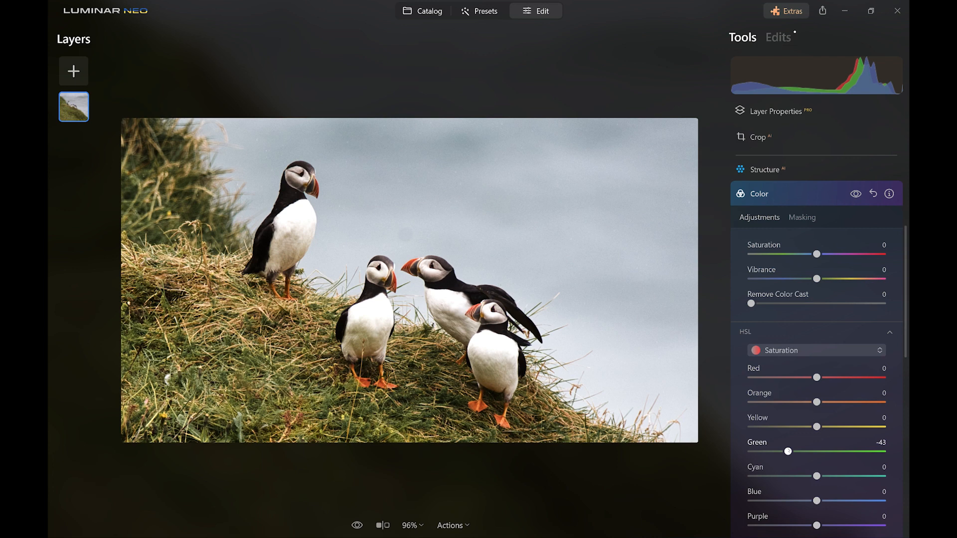
pyautogui.click(799, 198)
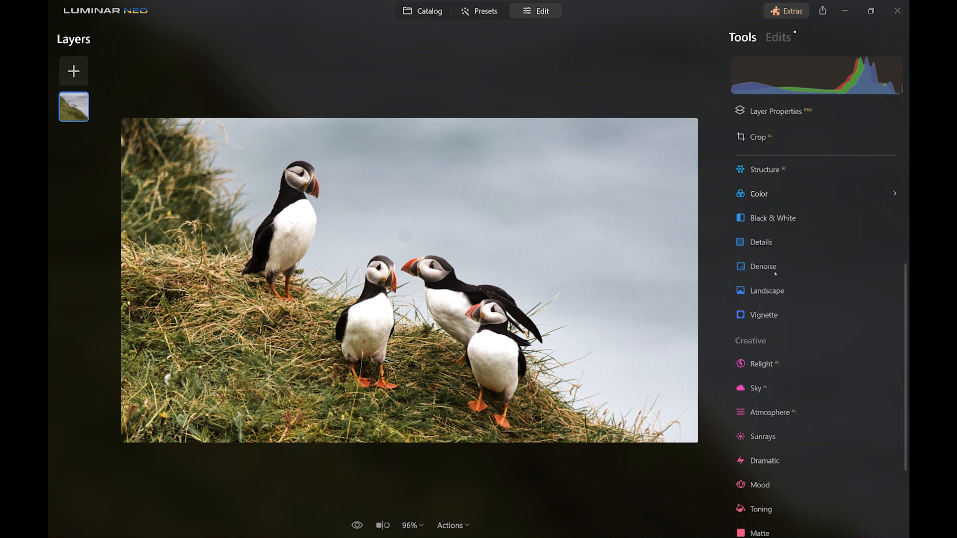
# - Add a Glow effect with an Amount of 16 and switch its type from Soft Focus to Glow
pyautogui.scroll(4, 763, 369)
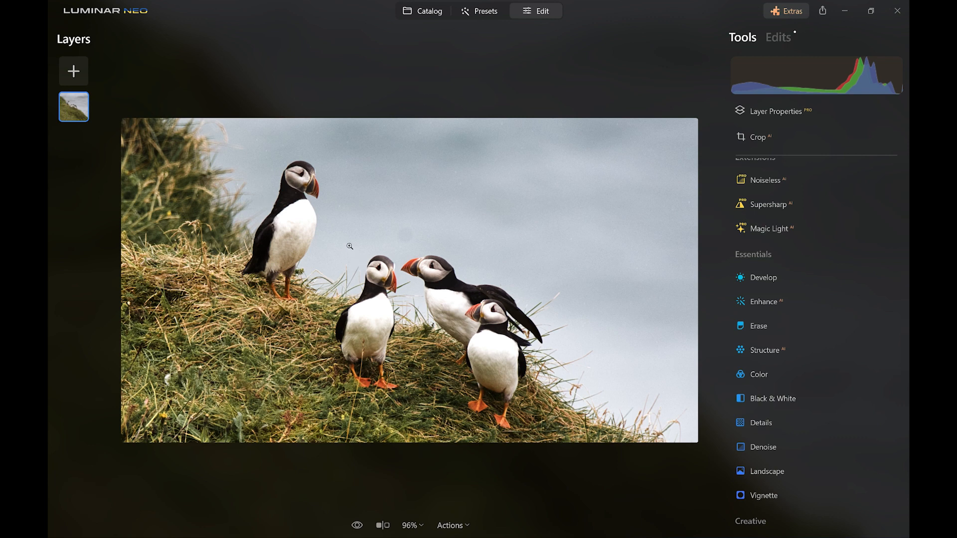
pyautogui.scroll(-4, 759, 380)
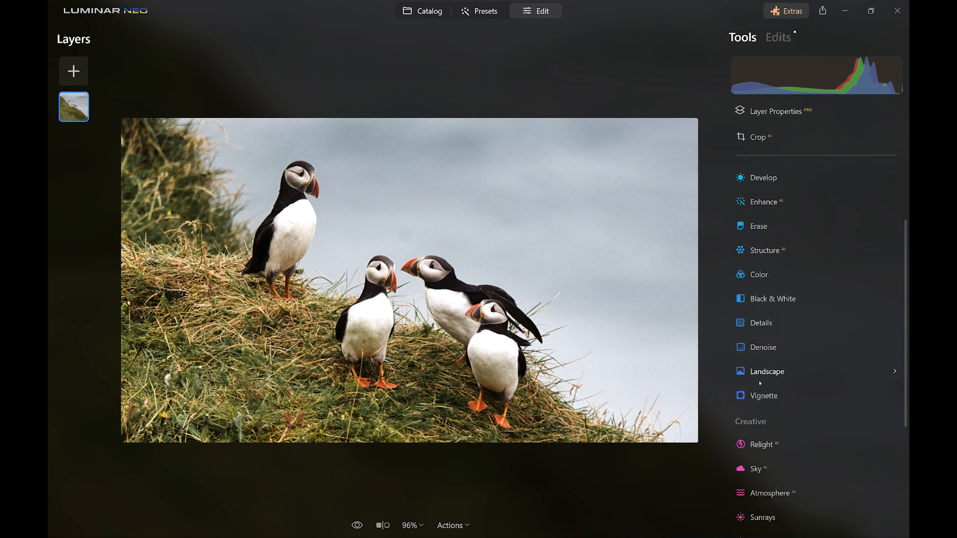
pyautogui.scroll(-2, 835, 382)
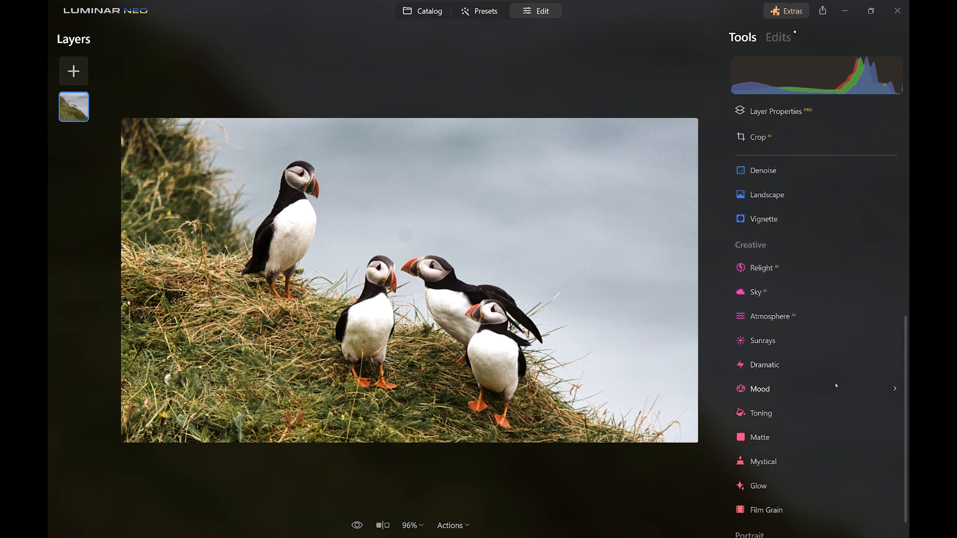
pyautogui.scroll(-1, 835, 382)
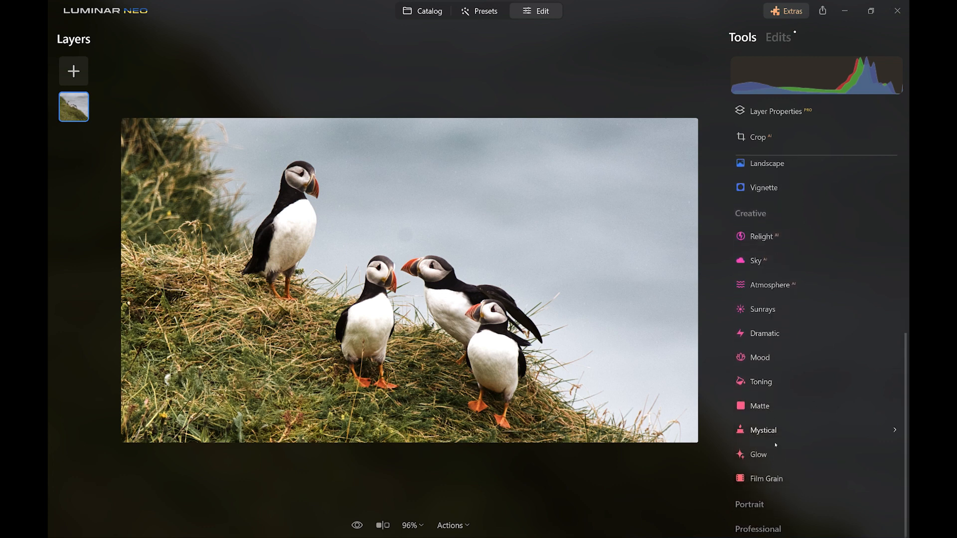
pyautogui.click(755, 453)
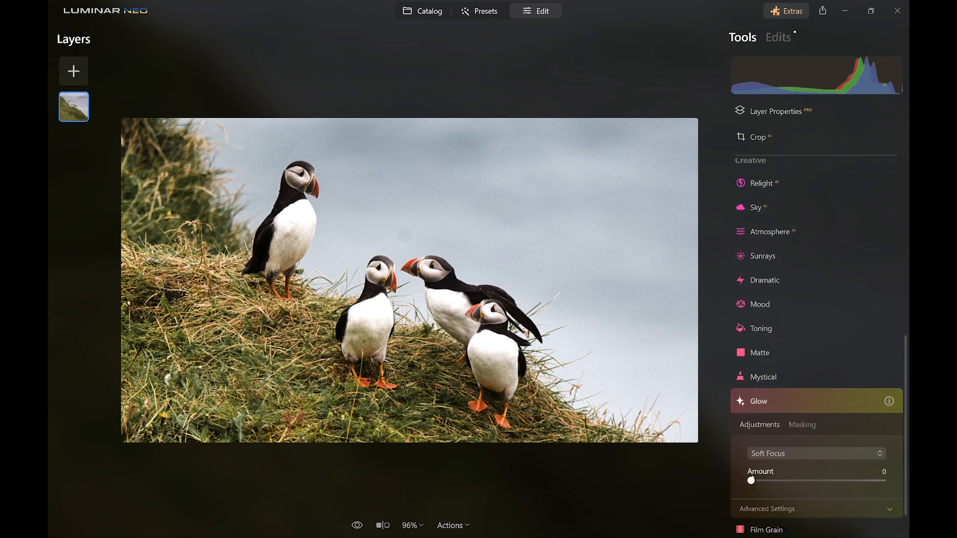
pyautogui.moveTo(750, 480); pyautogui.dragTo(773, 480)
pyautogui.click(787, 453)
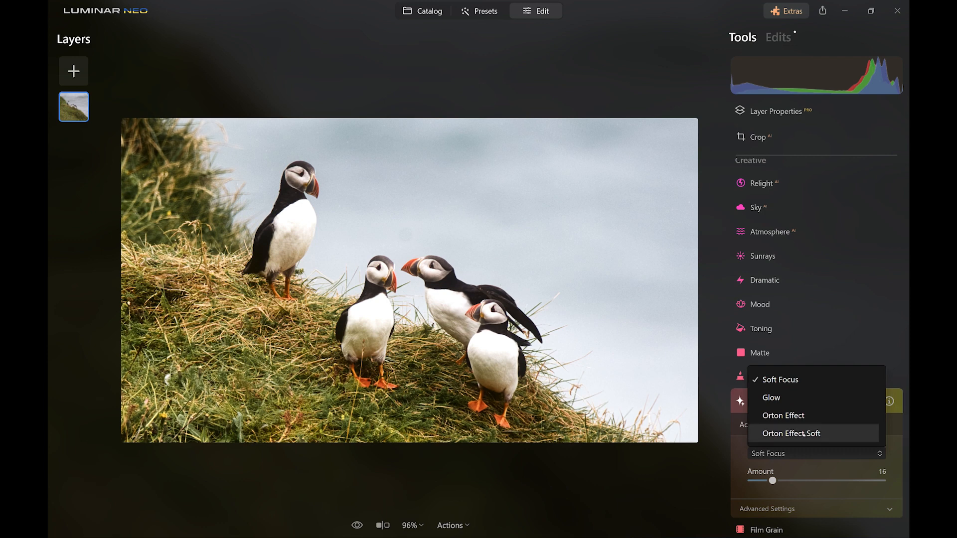
pyautogui.click(775, 399)
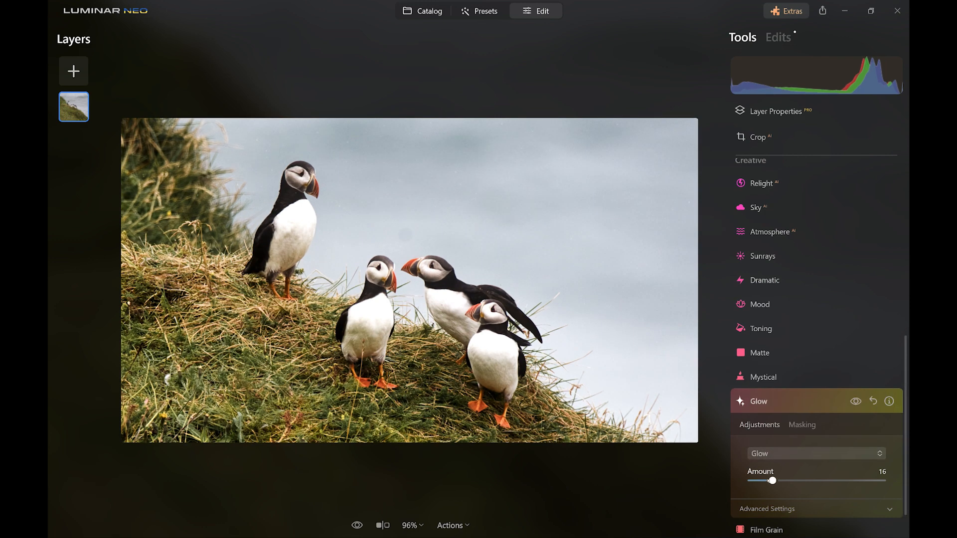
# - Set the Glow Amount to 28 and compare the photo with and without the effect, including a close view of the puffins
pyautogui.moveTo(771, 480); pyautogui.dragTo(814, 480)
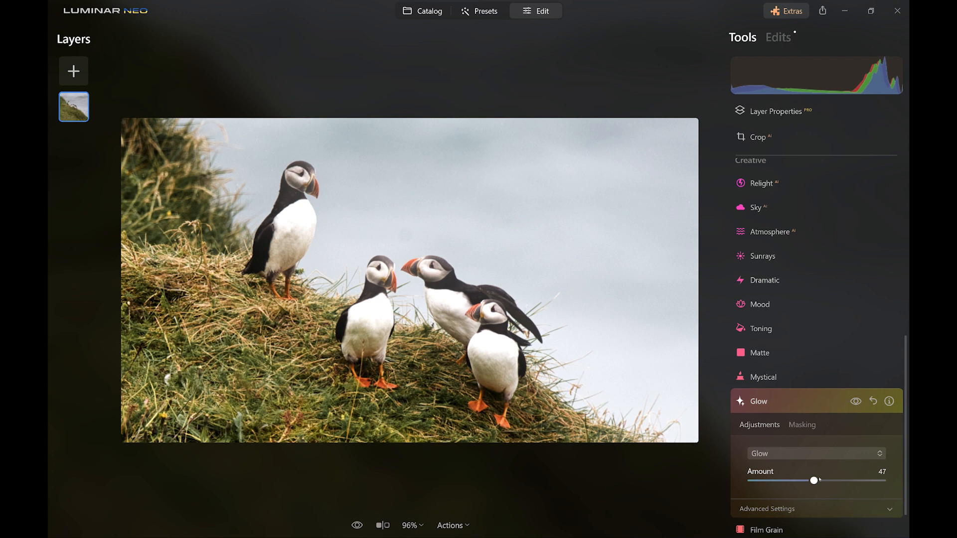
pyautogui.moveTo(820, 480); pyautogui.dragTo(741, 469)
pyautogui.click(788, 480)
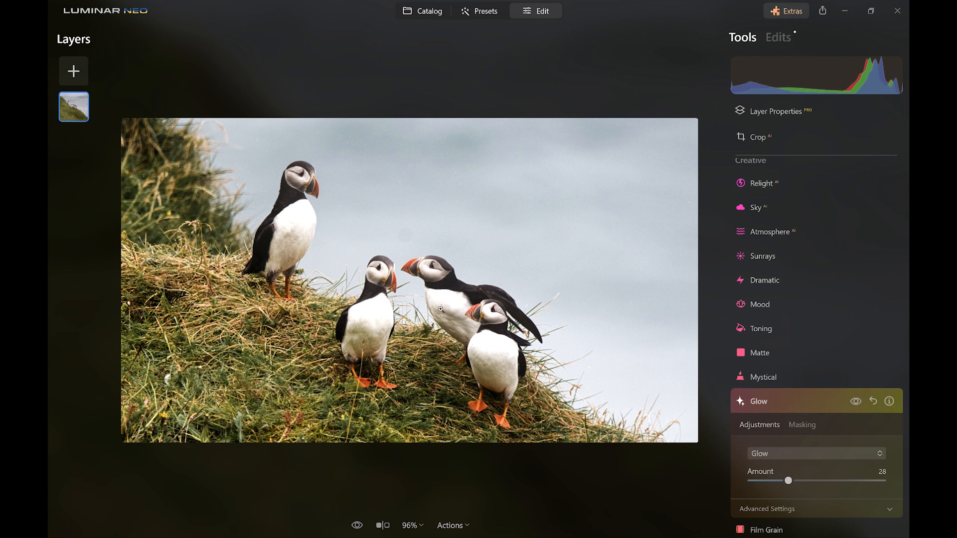
pyautogui.click(855, 402)
pyautogui.click(855, 401)
pyautogui.scroll(5, 453, 382)
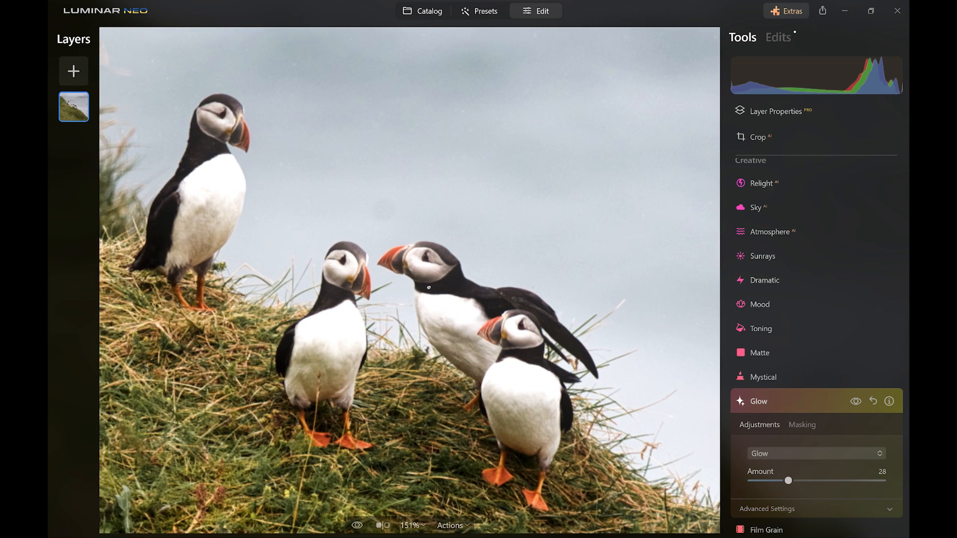
pyautogui.click(853, 402)
pyautogui.click(854, 402)
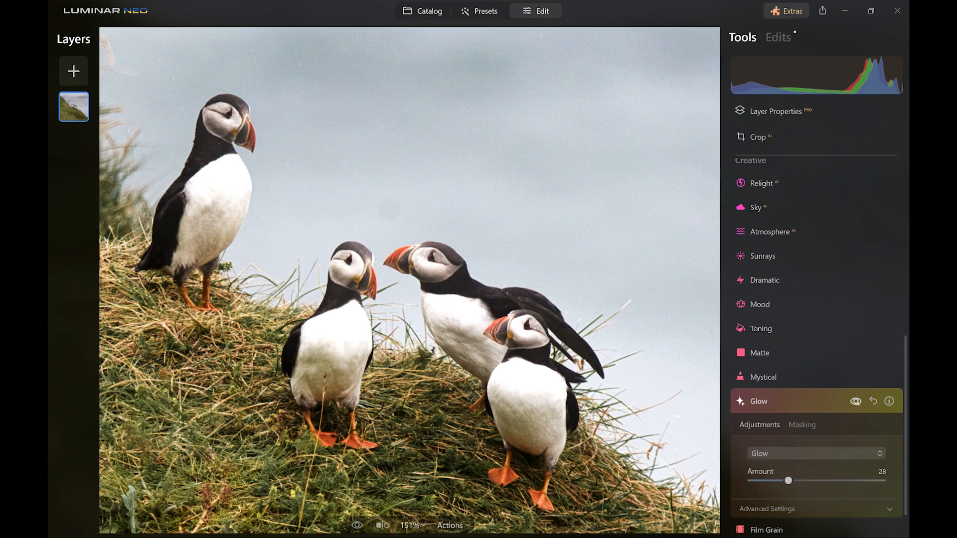
# - Erase the Glow effect from the four puffins with a mask brush at size 100, softness 100 and strength 100
pyautogui.click(802, 425)
pyautogui.scroll(-1, 787, 406)
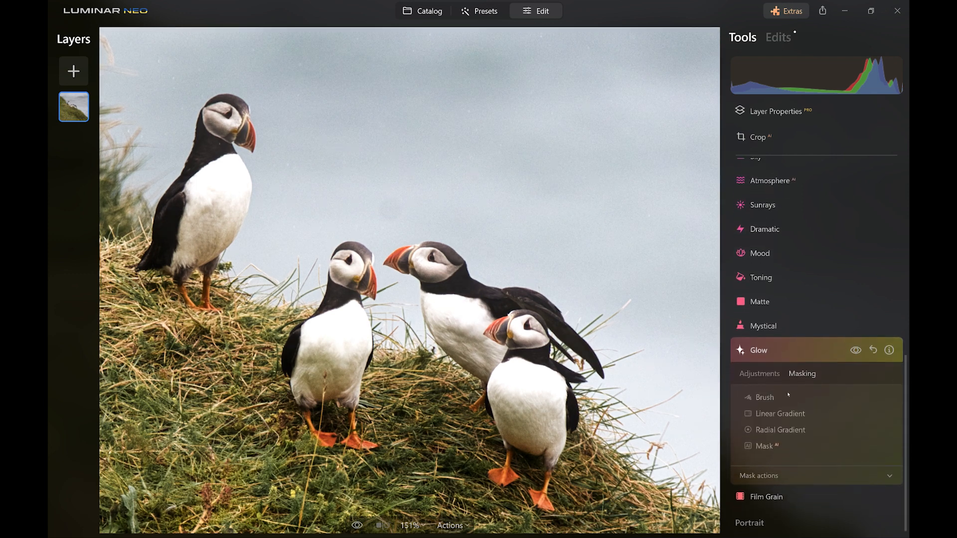
pyautogui.click(771, 397)
pyautogui.click(850, 416)
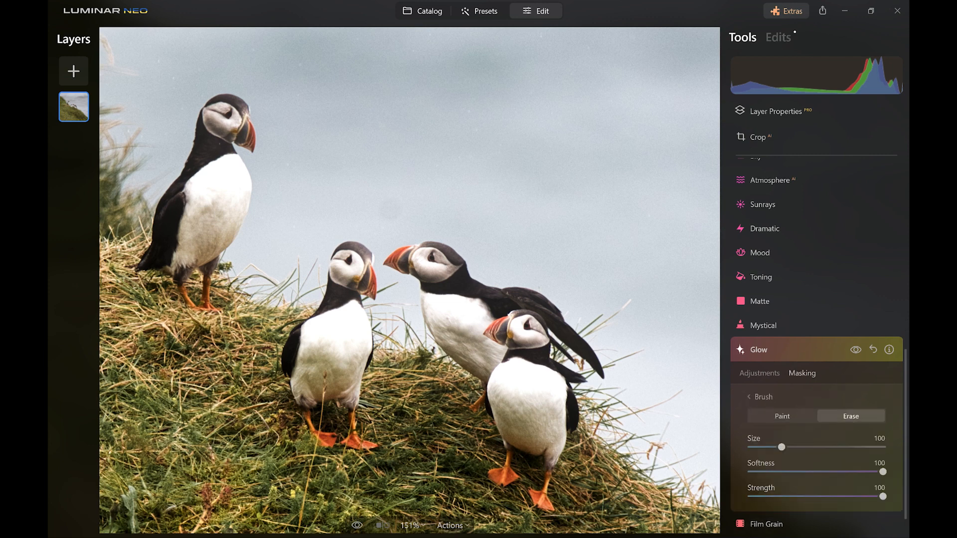
pyautogui.scroll(-2, 397, 368)
pyautogui.moveTo(463, 348)
pyautogui.mouseDown()
pyautogui.moveTo(449, 297)
pyautogui.moveTo(383, 304)
pyautogui.moveTo(321, 264)
pyautogui.moveTo(319, 234)
pyautogui.moveTo(469, 348)
pyautogui.mouseUp()
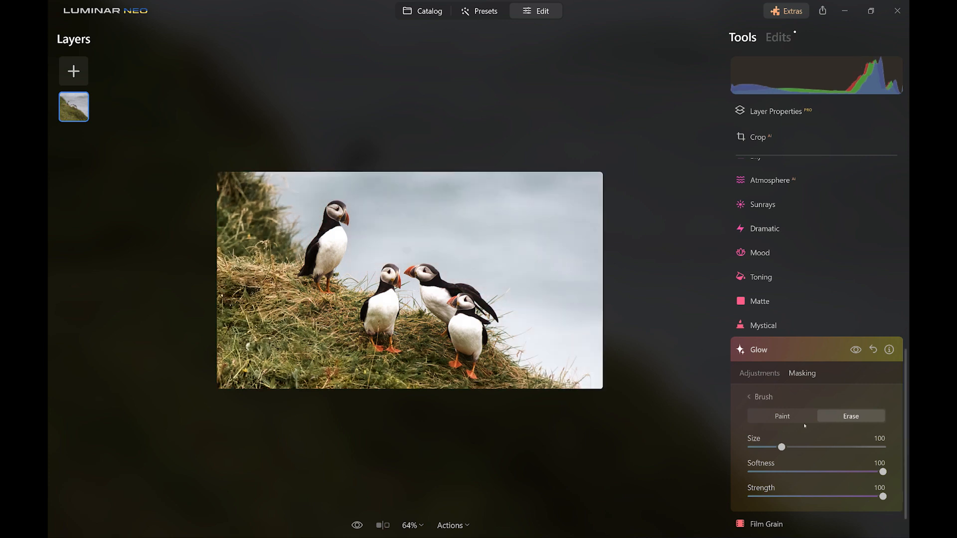
# - Switch the mask brush back to Paint mode and show the Glow mask overlay on the photo
pyautogui.click(784, 416)
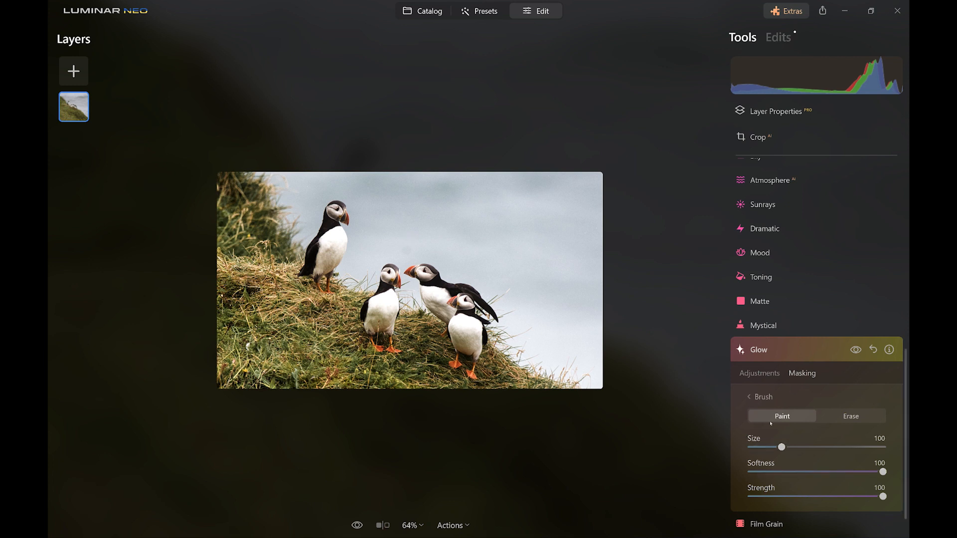
pyautogui.click(761, 397)
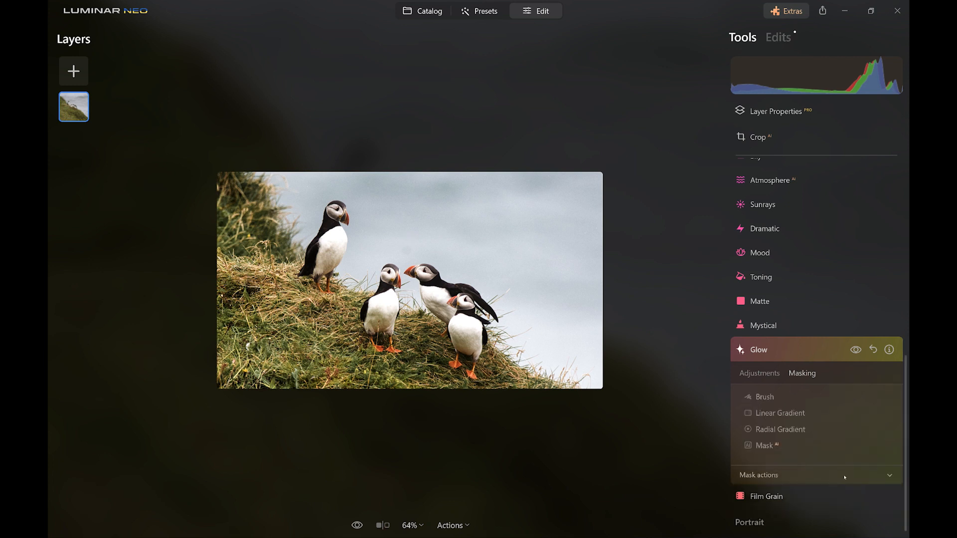
pyautogui.click(844, 477)
pyautogui.click(864, 498)
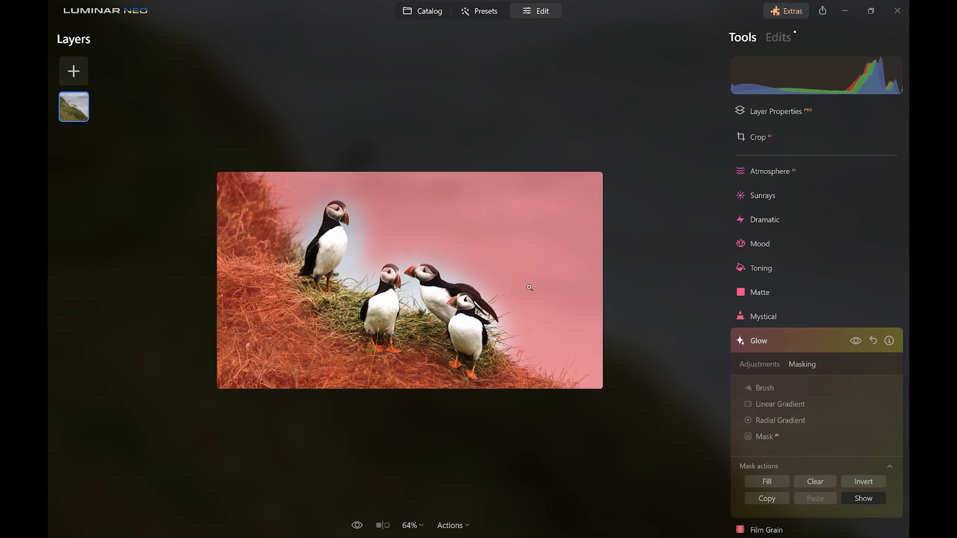
# - Paint the Glow mask back in around and between the puffins with a brush size of 28, and close the Glow tool
pyautogui.click(762, 388)
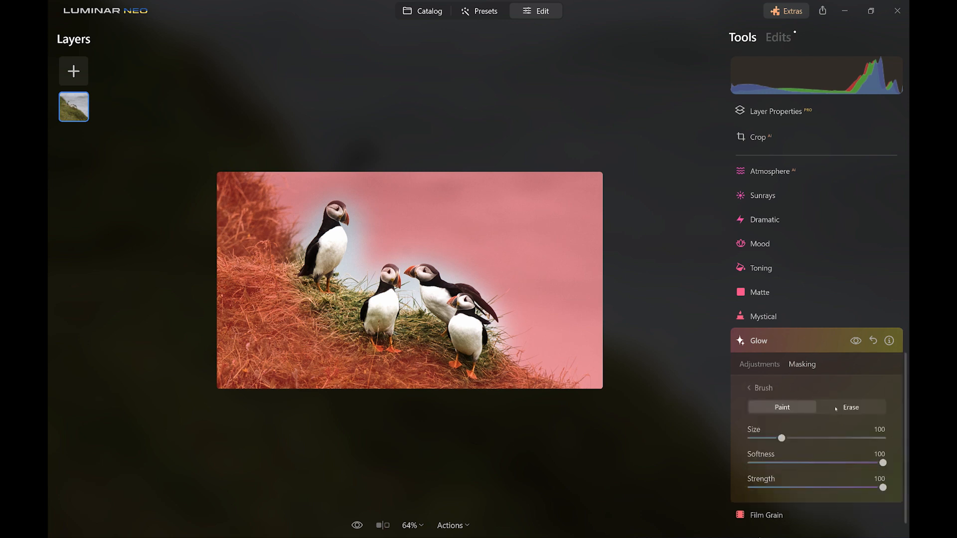
pyautogui.press('[')
pyautogui.press('[')
pyautogui.press('[')
pyautogui.press('[')
pyautogui.press('[')
pyautogui.press('[')
pyautogui.press('[')
pyautogui.moveTo(357, 207); pyautogui.dragTo(345, 282)
pyautogui.moveTo(362, 235)
pyautogui.mouseDown()
pyautogui.moveTo(362, 270)
pyautogui.moveTo(364, 230)
pyautogui.moveTo(347, 180)
pyautogui.moveTo(303, 197)
pyautogui.moveTo(308, 222)
pyautogui.moveTo(294, 253)
pyautogui.moveTo(319, 196)
pyautogui.moveTo(375, 201)
pyautogui.moveTo(381, 246)
pyautogui.moveTo(450, 262)
pyautogui.moveTo(505, 304)
pyautogui.moveTo(521, 336)
pyautogui.moveTo(475, 349)
pyautogui.mouseUp()
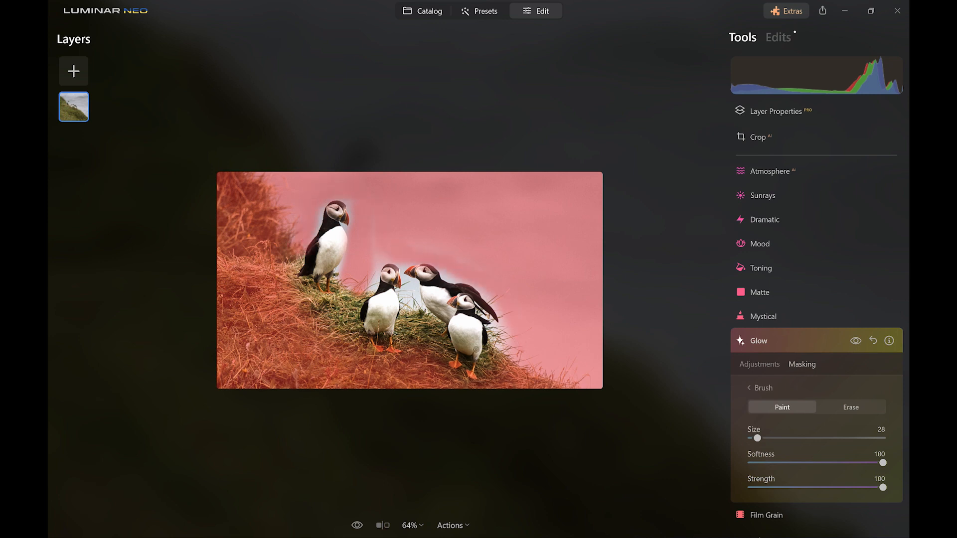
pyautogui.moveTo(410, 305); pyautogui.dragTo(412, 327)
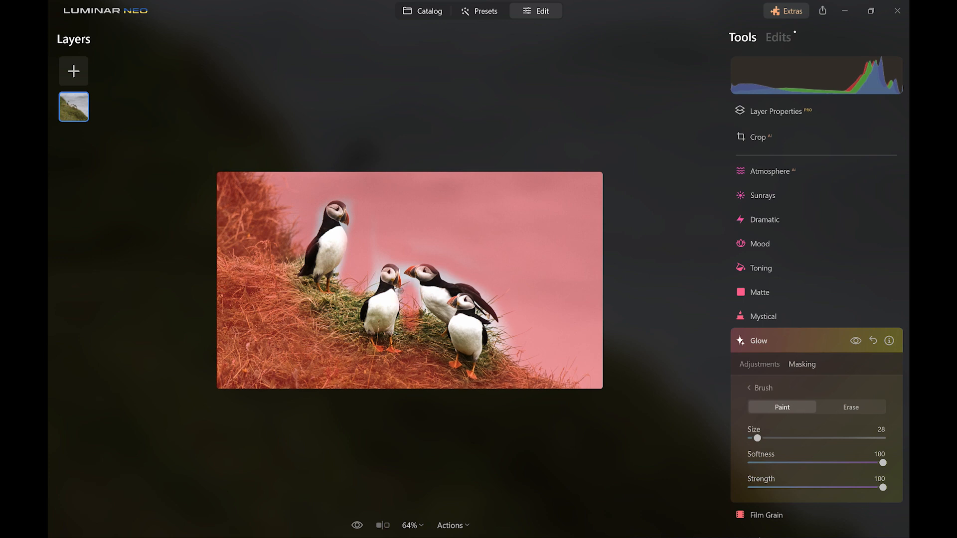
pyautogui.click(788, 336)
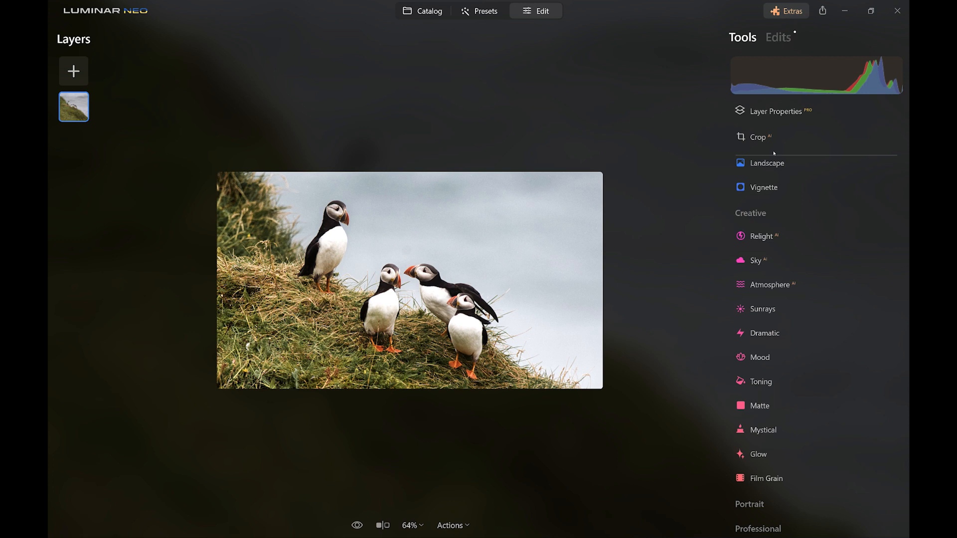
# - Add an Enhance AI adjustment with Accent AI at 80
pyautogui.scroll(6, 769, 214)
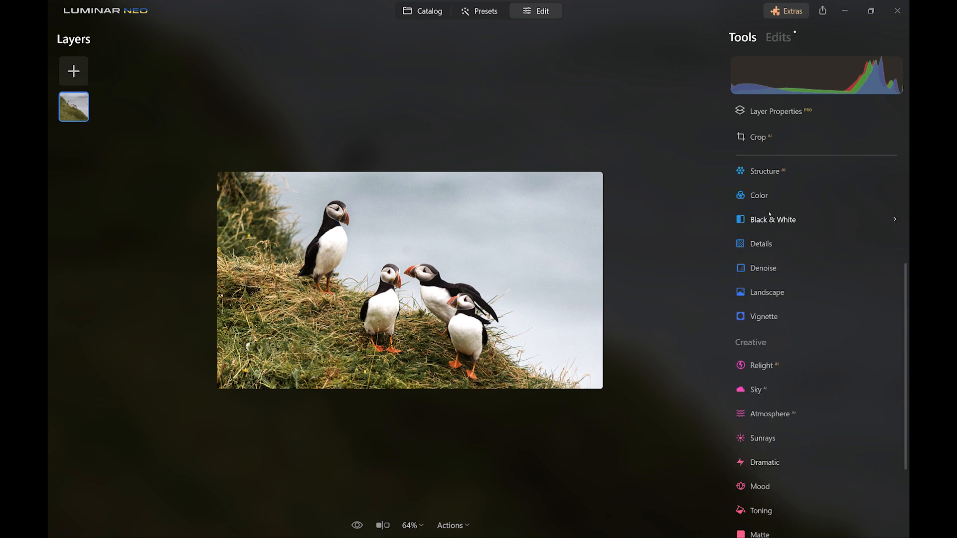
pyautogui.click(771, 321)
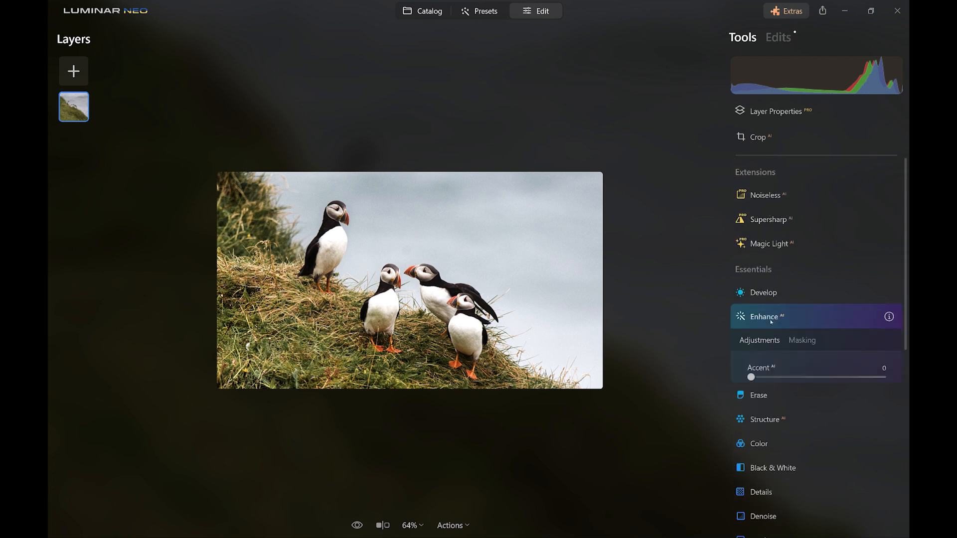
pyautogui.moveTo(750, 377); pyautogui.dragTo(857, 379)
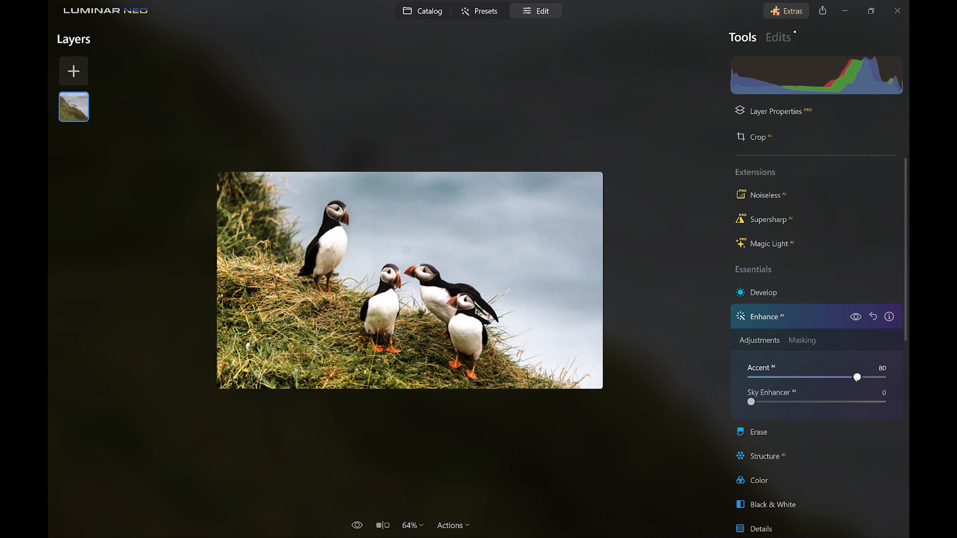
# - Mask the Enhance AI effect onto the puffins by painting over them with a brush of size 124 and strength 55
pyautogui.click(799, 341)
pyautogui.scroll(-3, 795, 342)
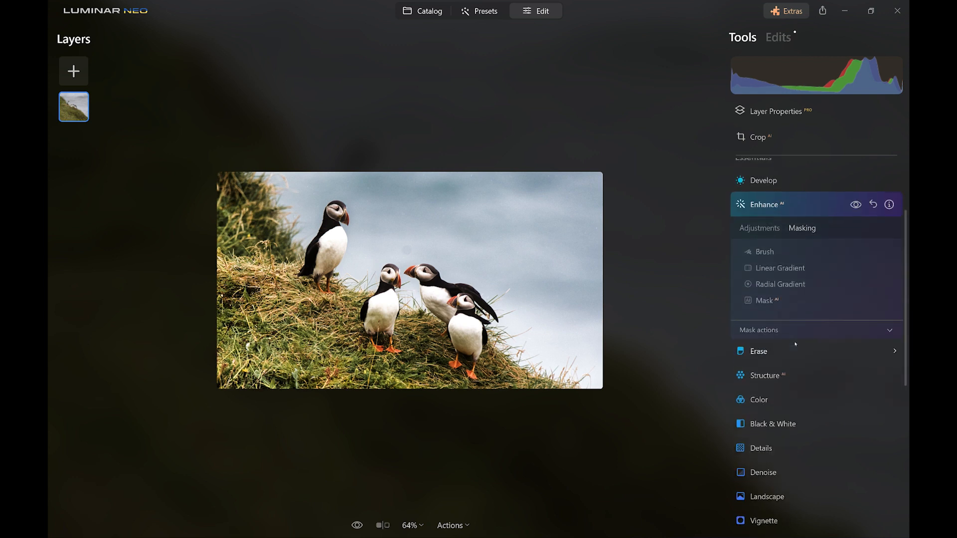
pyautogui.click(769, 241)
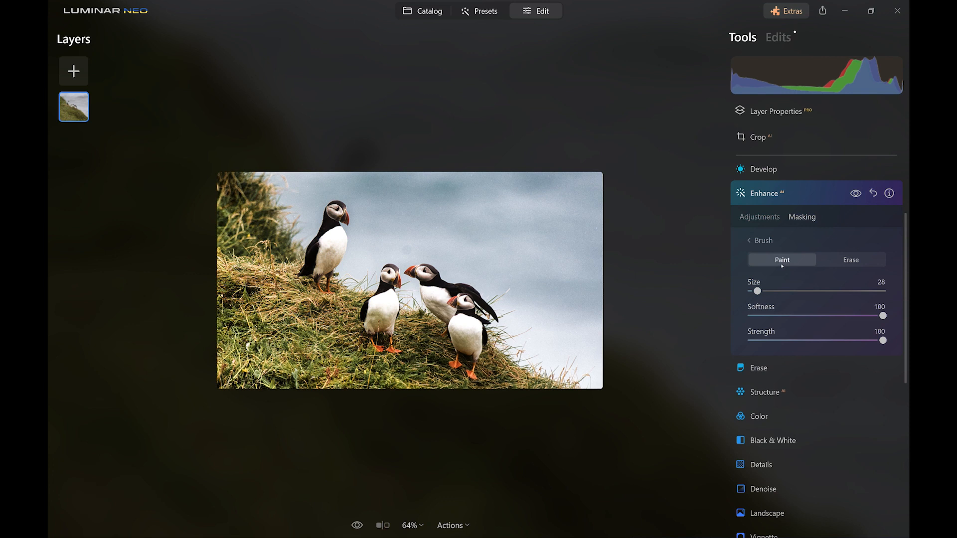
pyautogui.click(823, 341)
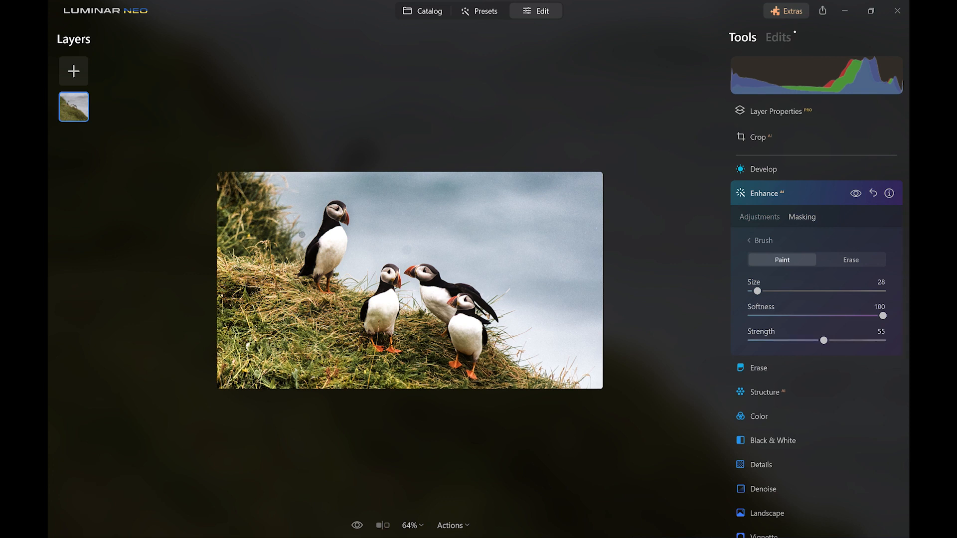
pyautogui.scroll(8, 342, 238)
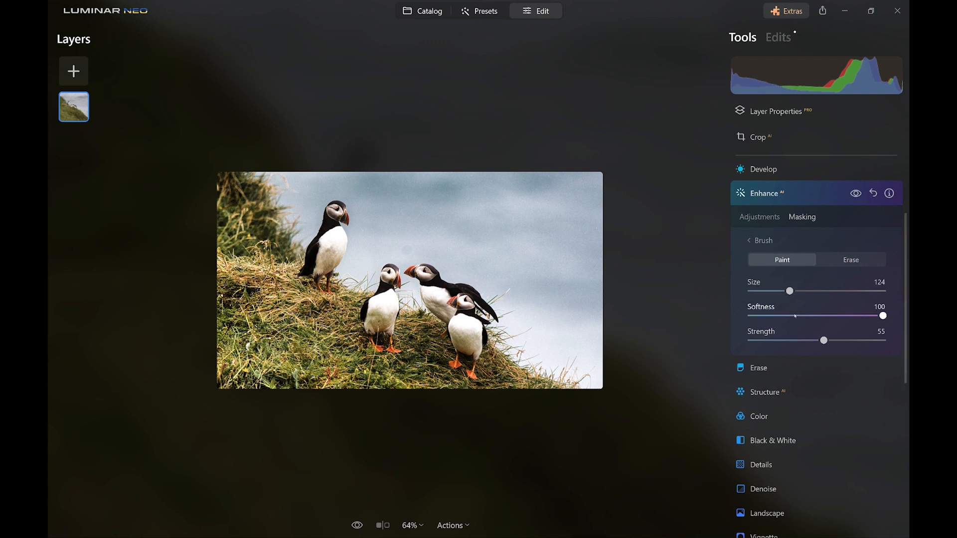
pyautogui.moveTo(312, 212)
pyautogui.mouseDown()
pyautogui.moveTo(324, 281)
pyautogui.moveTo(425, 265)
pyautogui.moveTo(451, 321)
pyautogui.moveTo(470, 320)
pyautogui.mouseUp()
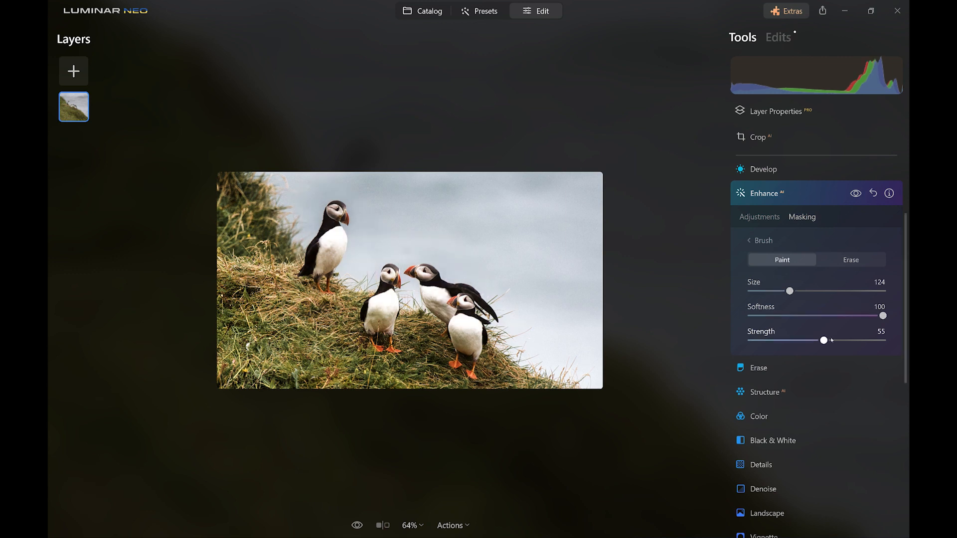
# - Raise the mask brush strength to 79, paint over the puffins again, and compare with and without the Enhance effect
pyautogui.moveTo(824, 340); pyautogui.dragTo(846, 341)
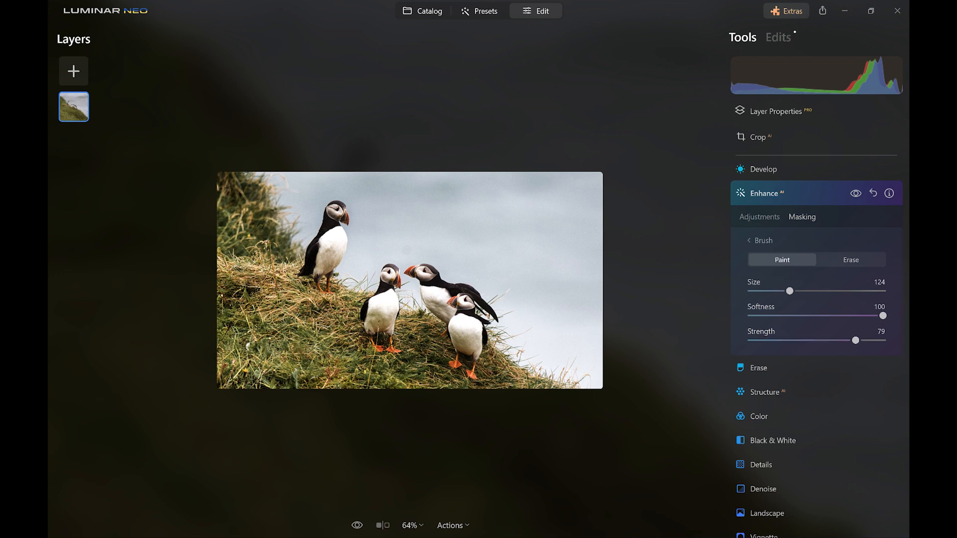
pyautogui.moveTo(298, 213)
pyautogui.mouseDown()
pyautogui.moveTo(318, 239)
pyautogui.moveTo(378, 279)
pyautogui.moveTo(431, 297)
pyautogui.moveTo(493, 343)
pyautogui.mouseUp()
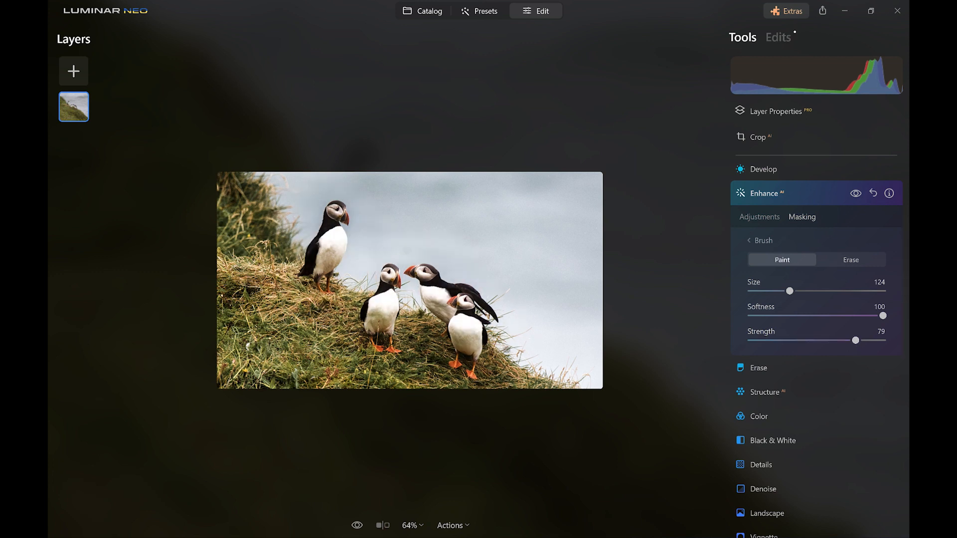
pyautogui.click(855, 194)
pyautogui.click(856, 193)
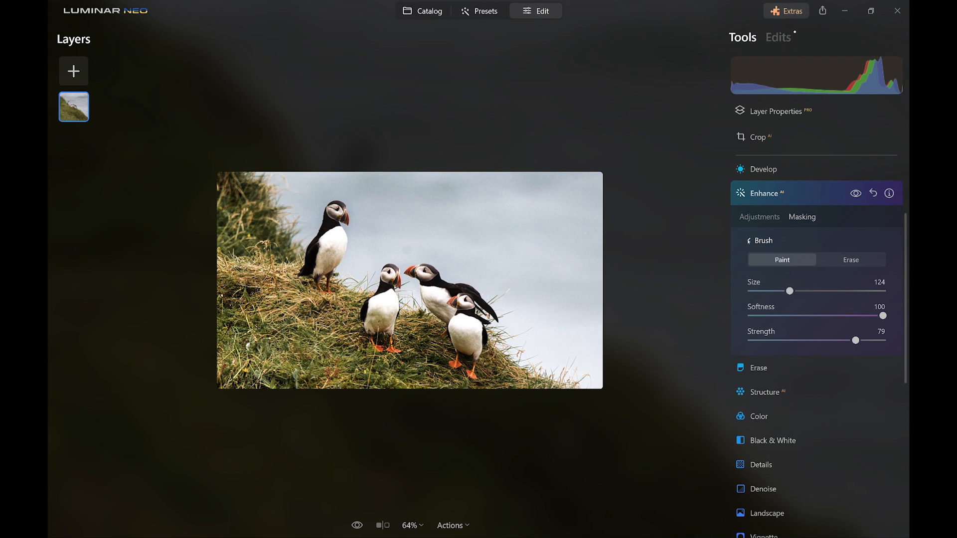
# - Set the masked Enhance adjustment's Accent AI to 95, check its effect on the puffins, and close the tool
pyautogui.click(762, 241)
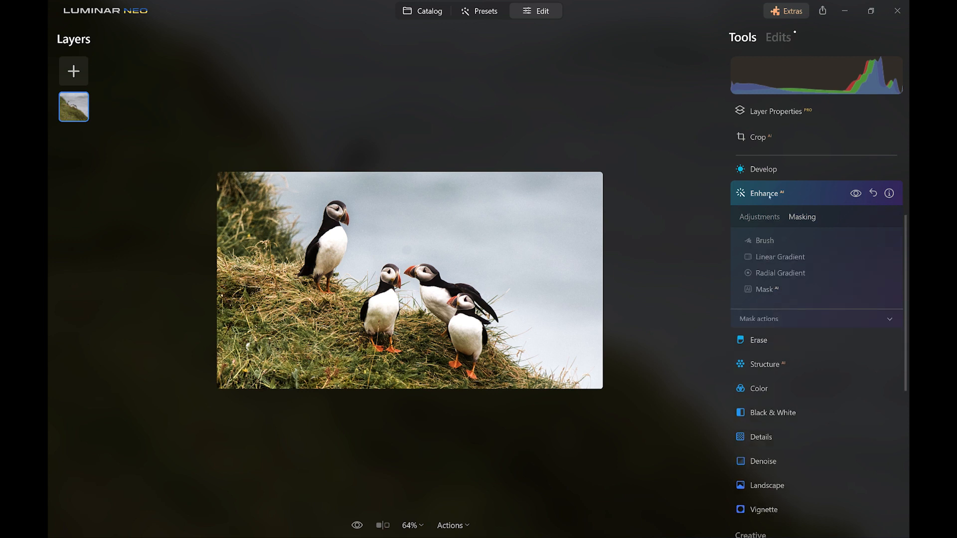
pyautogui.click(759, 217)
pyautogui.click(877, 254)
pyautogui.click(856, 195)
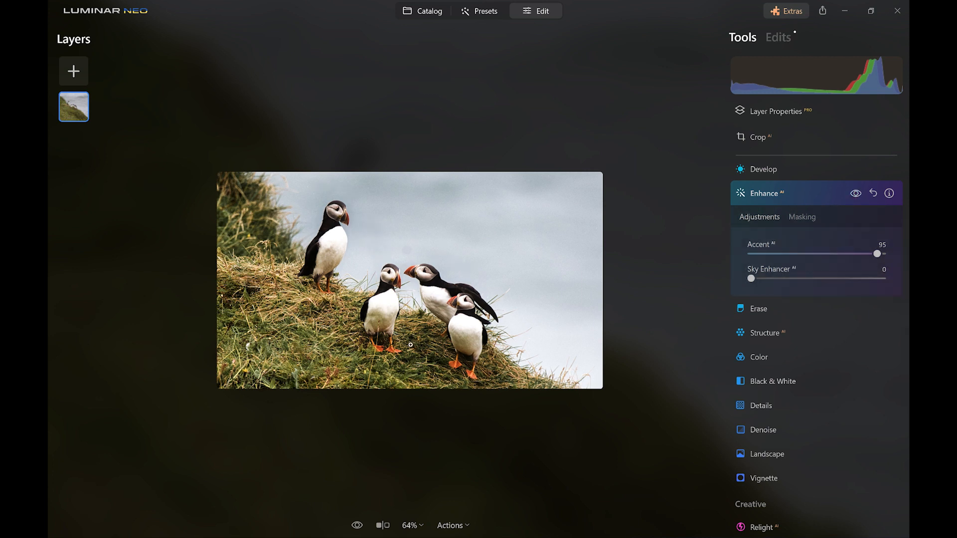
pyautogui.scroll(2, 411, 345)
pyautogui.scroll(1, 411, 345)
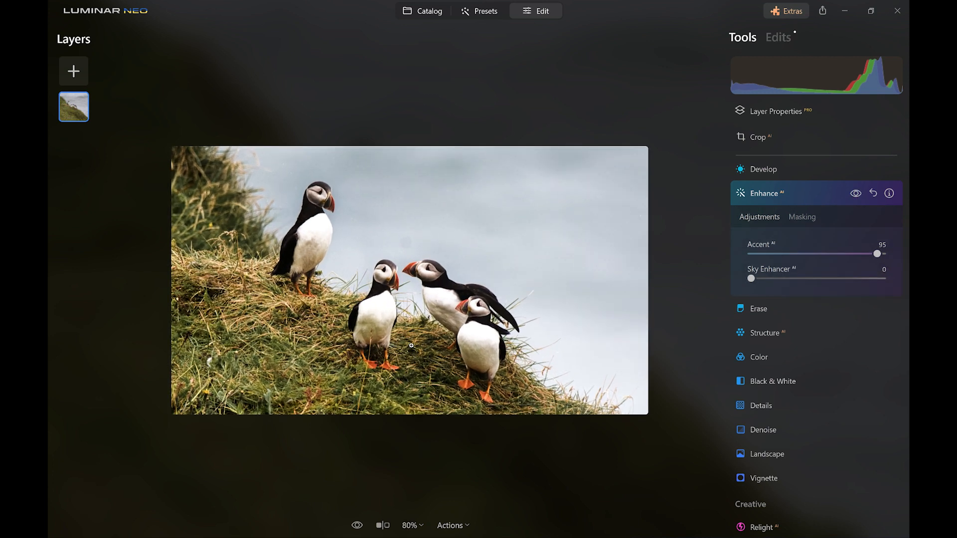
pyautogui.click(802, 202)
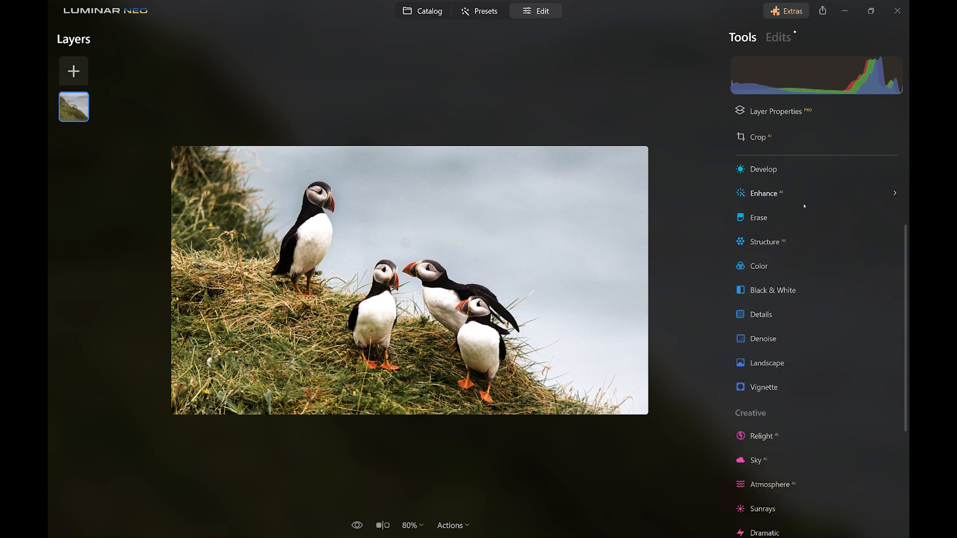
# - Try a vignette with an Amount of -53 and a Size of 12, and reset it
pyautogui.click(786, 388)
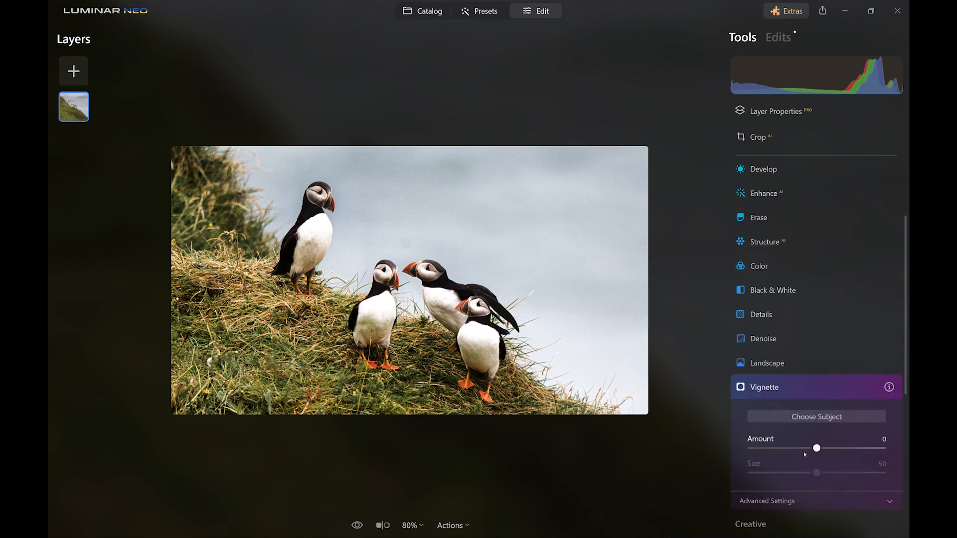
pyautogui.moveTo(813, 448); pyautogui.dragTo(768, 473)
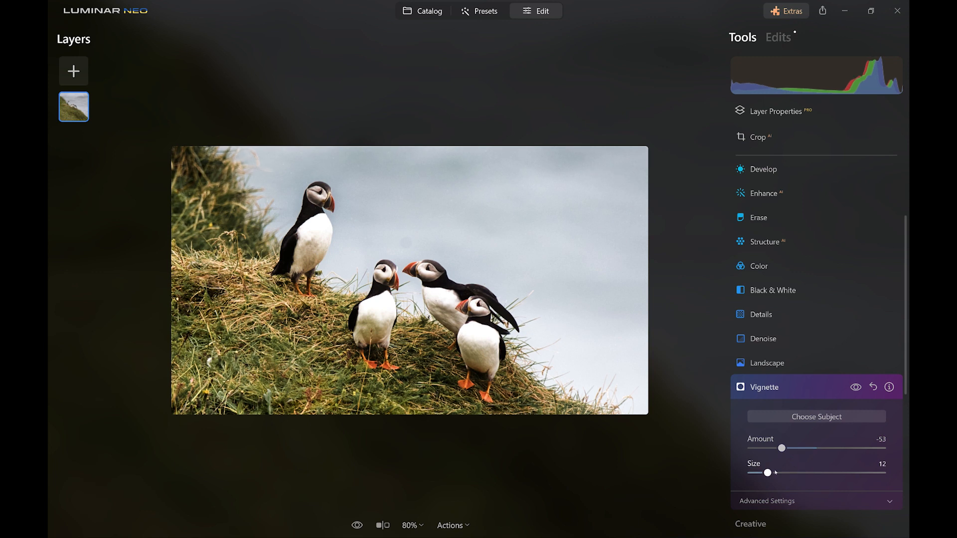
pyautogui.click(873, 387)
pyautogui.click(802, 390)
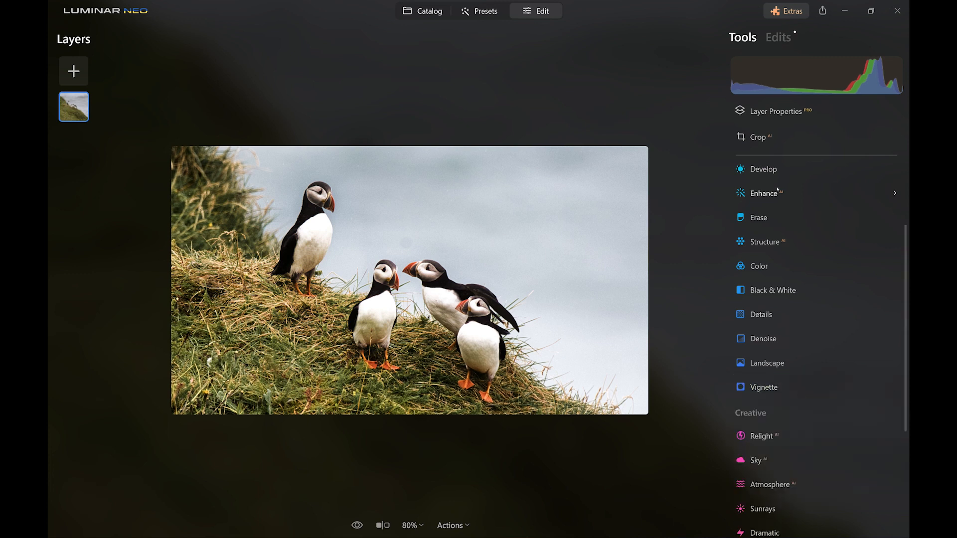
# - Add a new Develop adjustment with Exposure at -0.58
pyautogui.click(759, 199)
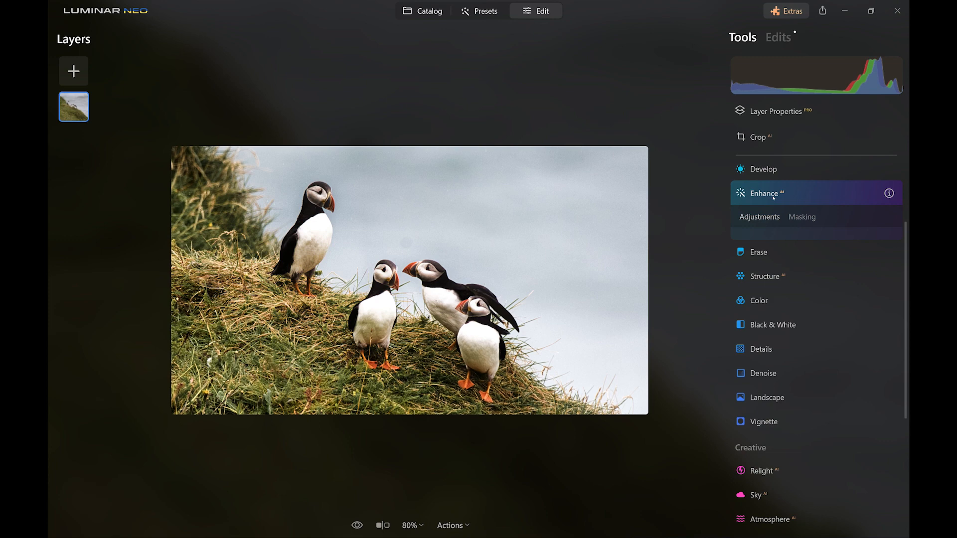
pyautogui.click(762, 169)
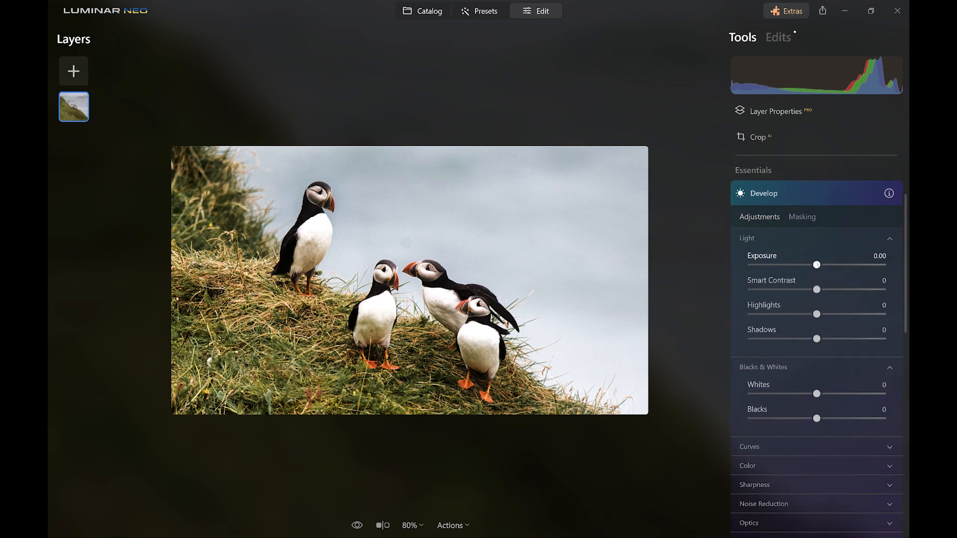
pyautogui.moveTo(811, 269); pyautogui.dragTo(809, 271)
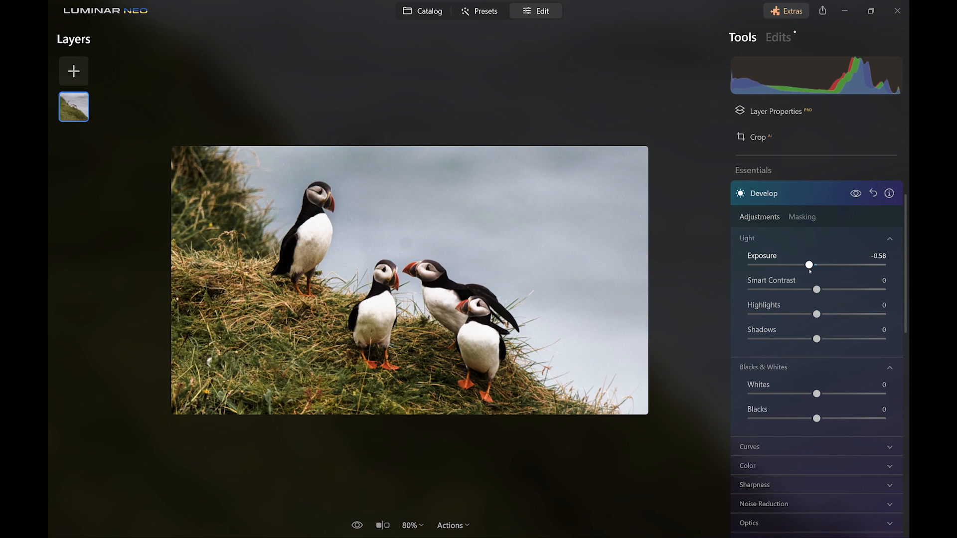
# - Brush a mask for the Develop darkening along the photo's outer edges, and compare with and without the effect
pyautogui.click(801, 217)
pyautogui.click(768, 241)
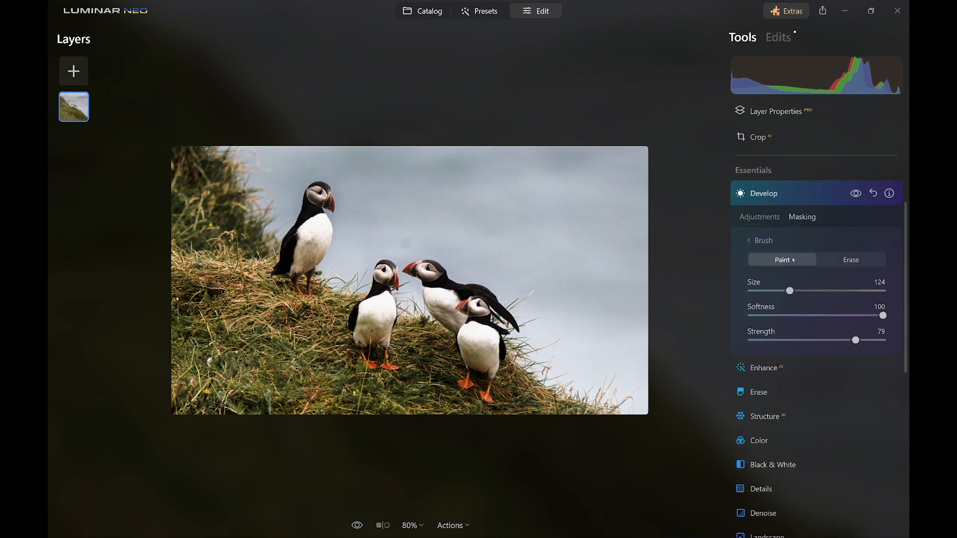
pyautogui.moveTo(170, 153)
pyautogui.mouseDown()
pyautogui.moveTo(157, 404)
pyautogui.moveTo(199, 416)
pyautogui.moveTo(502, 417)
pyautogui.moveTo(633, 397)
pyautogui.moveTo(645, 257)
pyautogui.moveTo(636, 149)
pyautogui.mouseUp()
pyautogui.moveTo(566, 117)
pyautogui.mouseDown()
pyautogui.moveTo(118, 117)
pyautogui.moveTo(129, 145)
pyautogui.mouseUp()
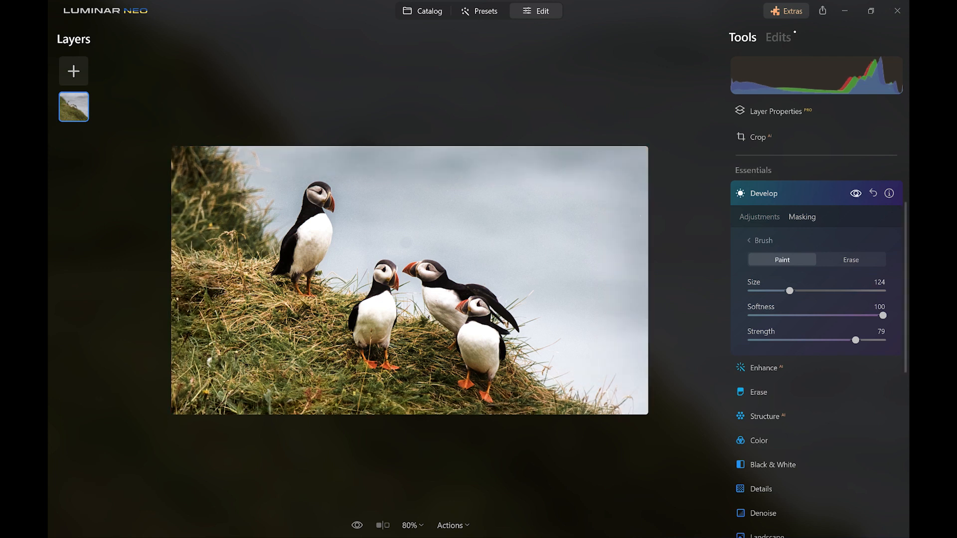
pyautogui.click(857, 195)
pyautogui.click(856, 194)
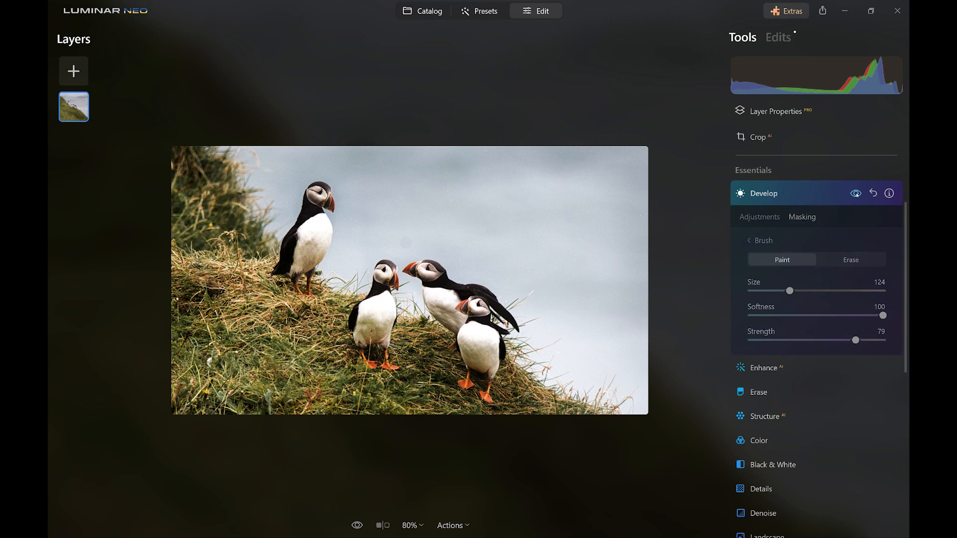
pyautogui.click(855, 193)
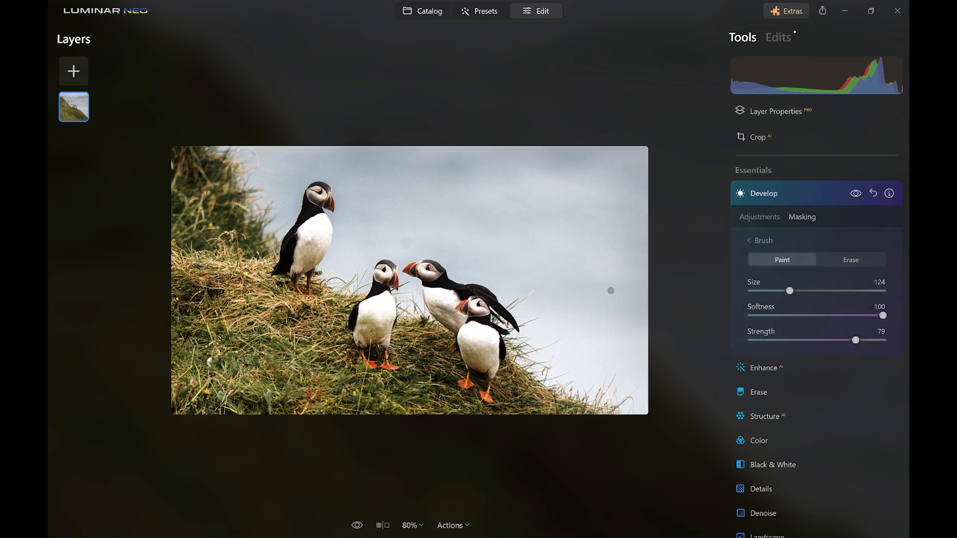
# - Lower the mask brush strength to 36 and extend the mask inward over the grass and sky around the puffins
pyautogui.moveTo(854, 340); pyautogui.dragTo(798, 340)
pyautogui.moveTo(212, 244); pyautogui.dragTo(232, 312)
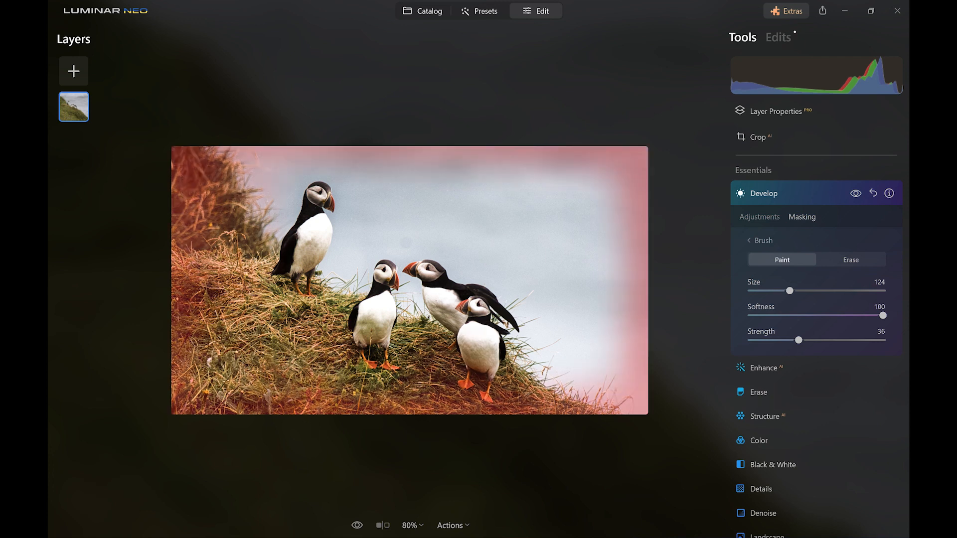
pyautogui.moveTo(570, 351)
pyautogui.mouseDown()
pyautogui.moveTo(560, 261)
pyautogui.moveTo(532, 179)
pyautogui.moveTo(306, 183)
pyautogui.moveTo(519, 163)
pyautogui.moveTo(602, 204)
pyautogui.mouseUp()
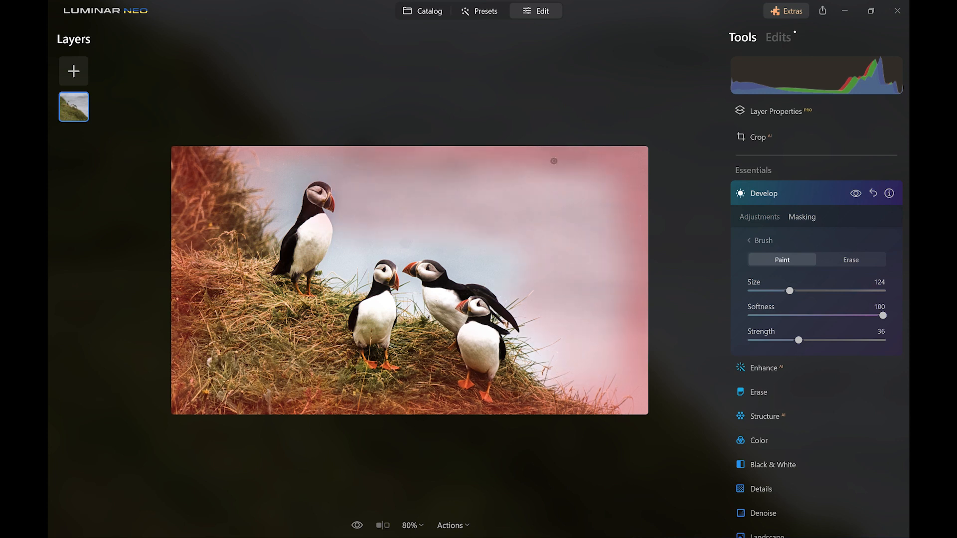
pyautogui.moveTo(553, 161); pyautogui.dragTo(555, 164)
# - Erase the Develop mask from the head of the puffin standing highest on the slope, using a brush size of 52
pyautogui.click(837, 262)
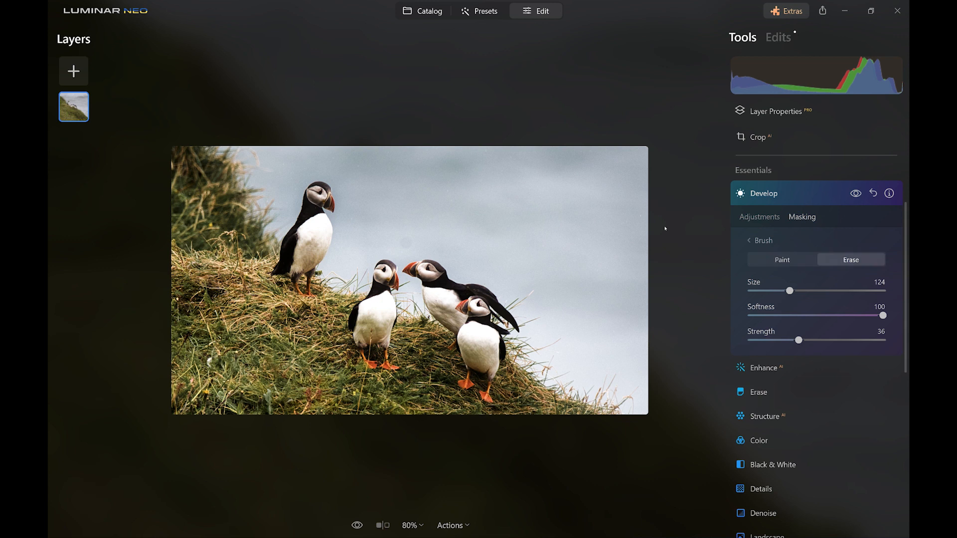
pyautogui.press('[')
pyautogui.press('[')
pyautogui.press('[')
pyautogui.press('[')
pyautogui.press('[')
pyautogui.press('[')
pyautogui.moveTo(315, 191); pyautogui.dragTo(317, 196)
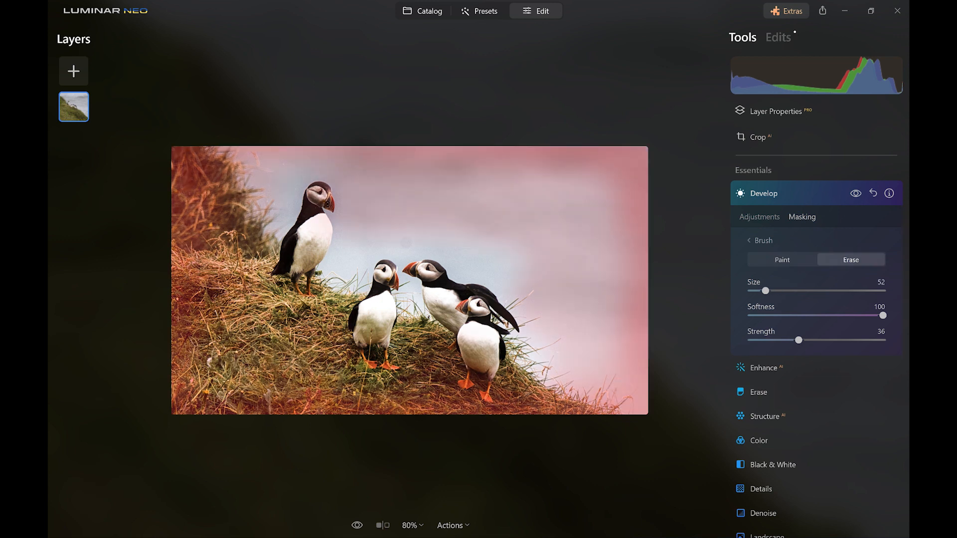
pyautogui.moveTo(317, 195); pyautogui.dragTo(317, 196)
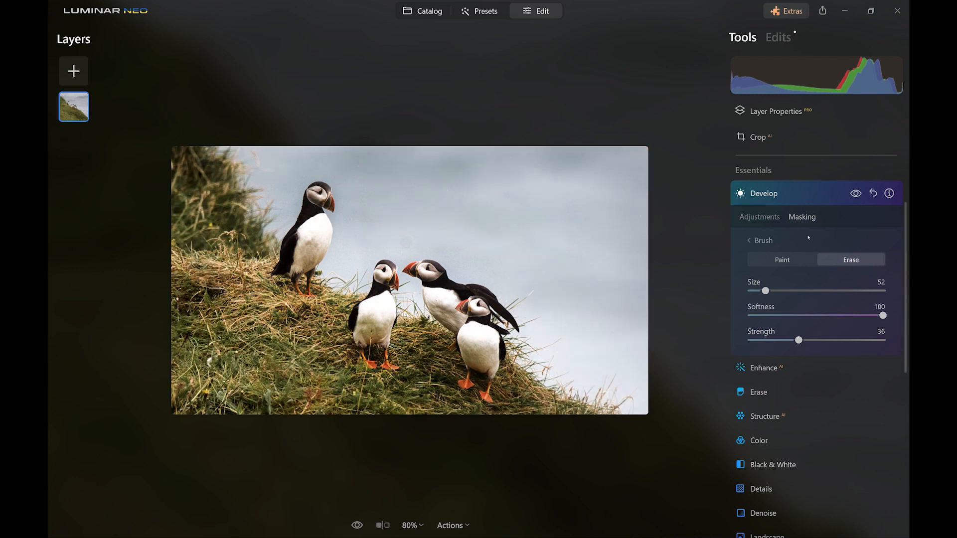
# - Compare the photo with and without the masked Develop adjustment, and close the tool
pyautogui.click(855, 193)
pyautogui.click(857, 194)
pyautogui.click(857, 194)
pyautogui.click(857, 194)
pyautogui.click(825, 193)
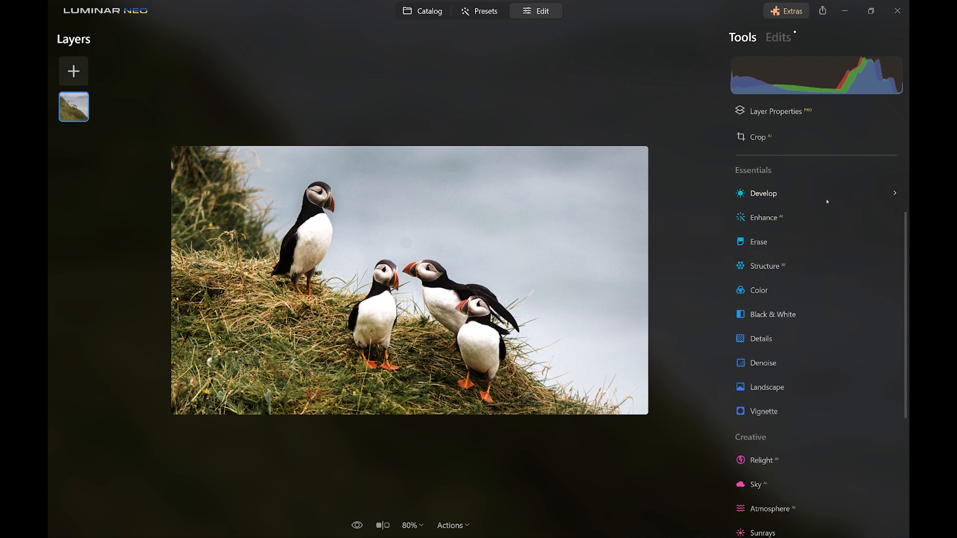